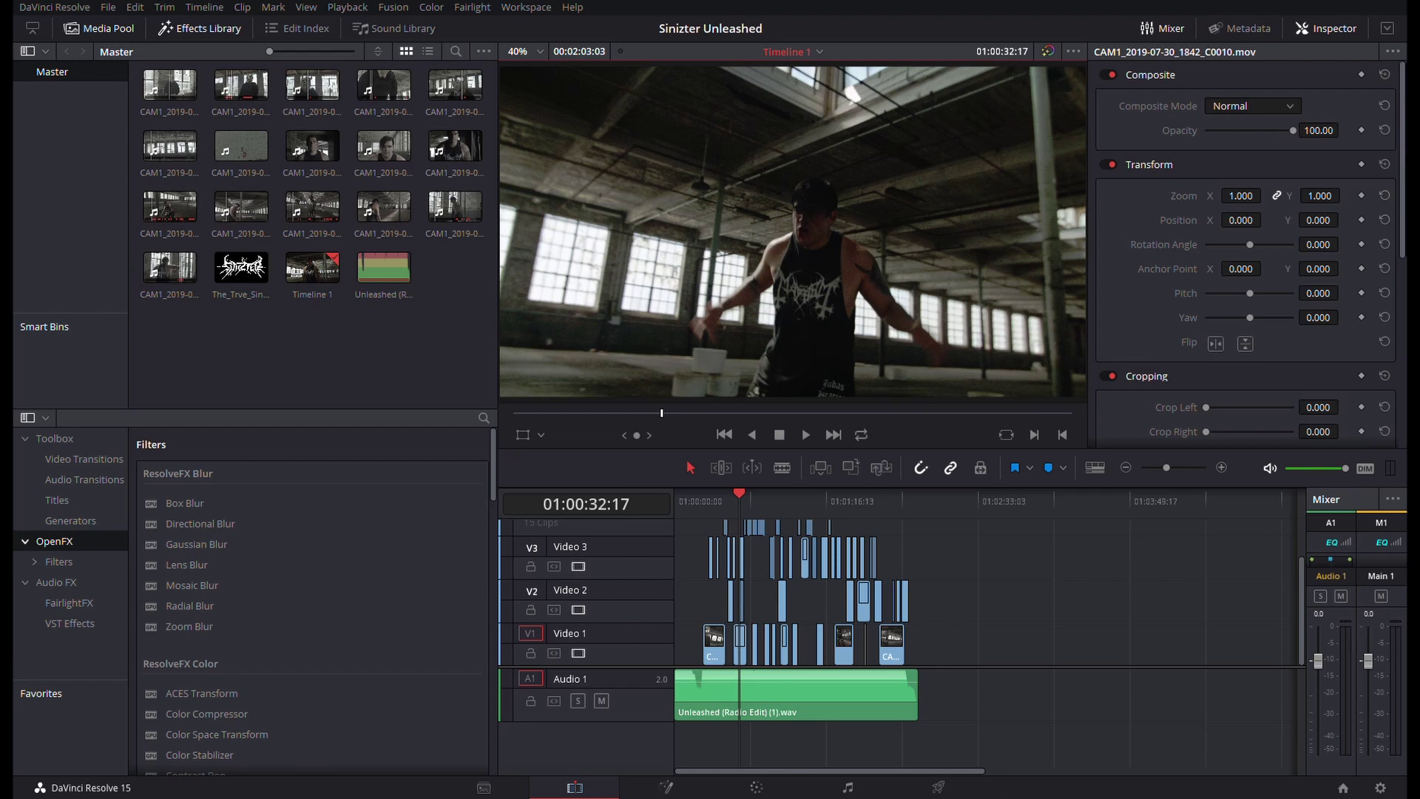
# Set up a Premiere XML export of Timeline 1 in QuickTime format with the DNxHD 1080p 220/185/175 10-bit codec
pyautogui.click(965, 791)
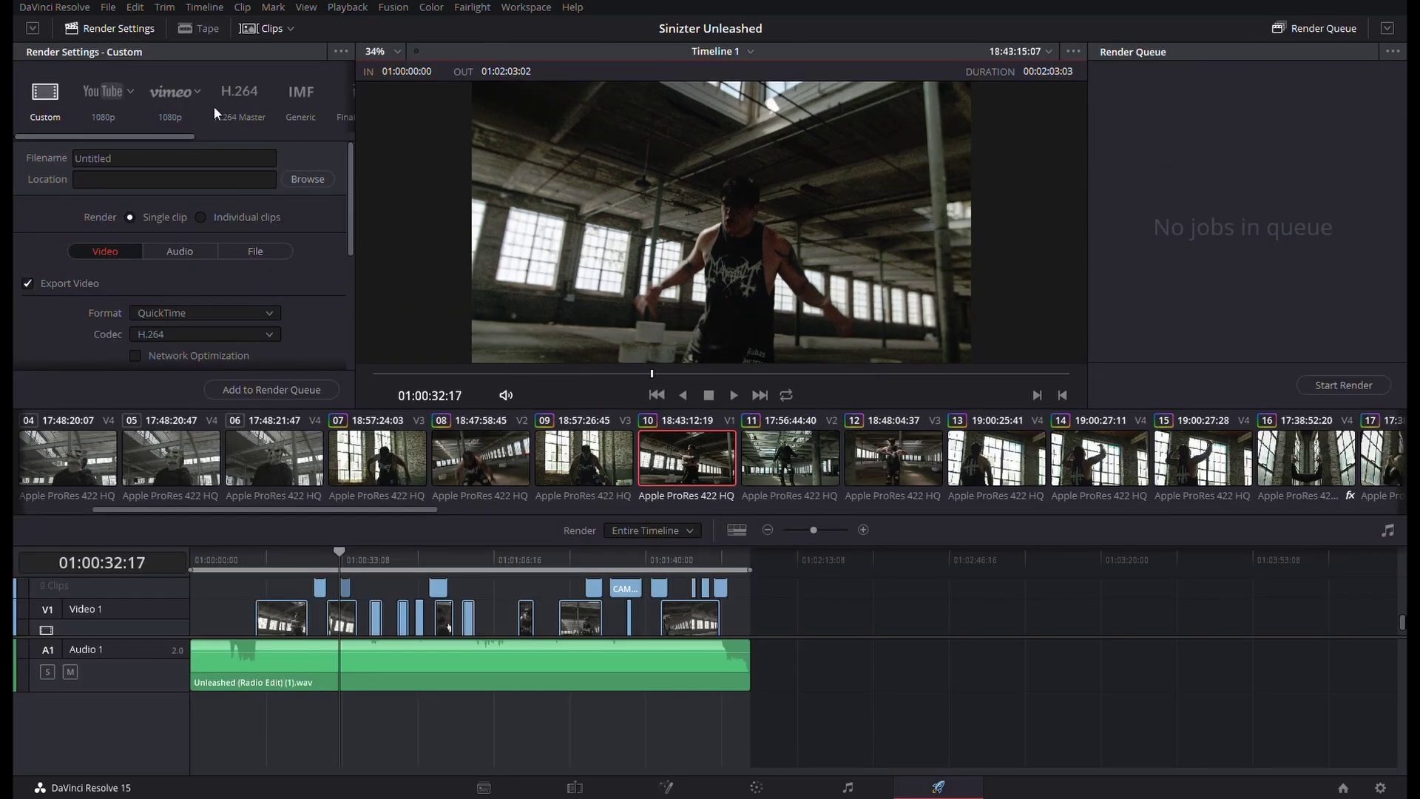
pyautogui.moveTo(148, 136); pyautogui.dragTo(403, 156)
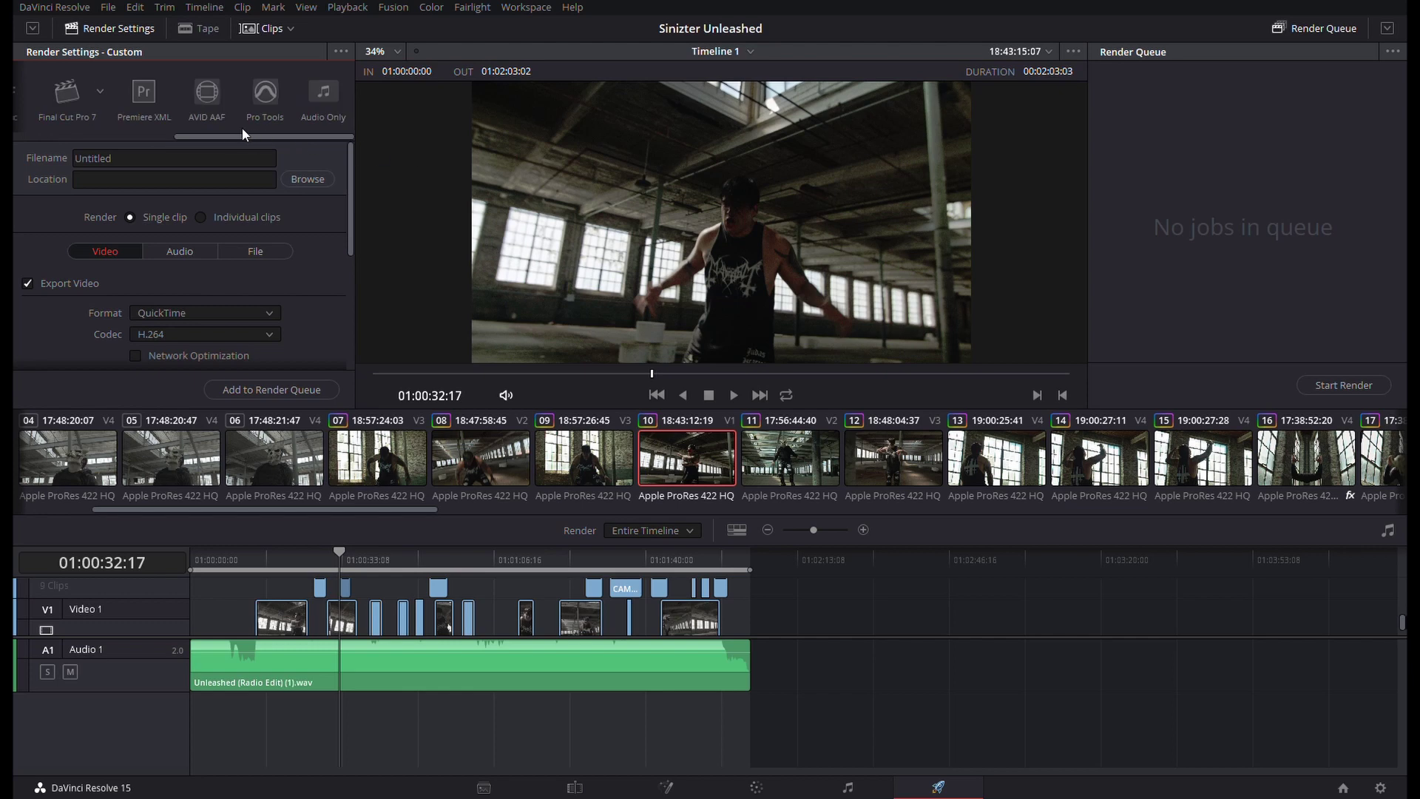
pyautogui.click(143, 92)
pyautogui.scroll(-1, 344, 290)
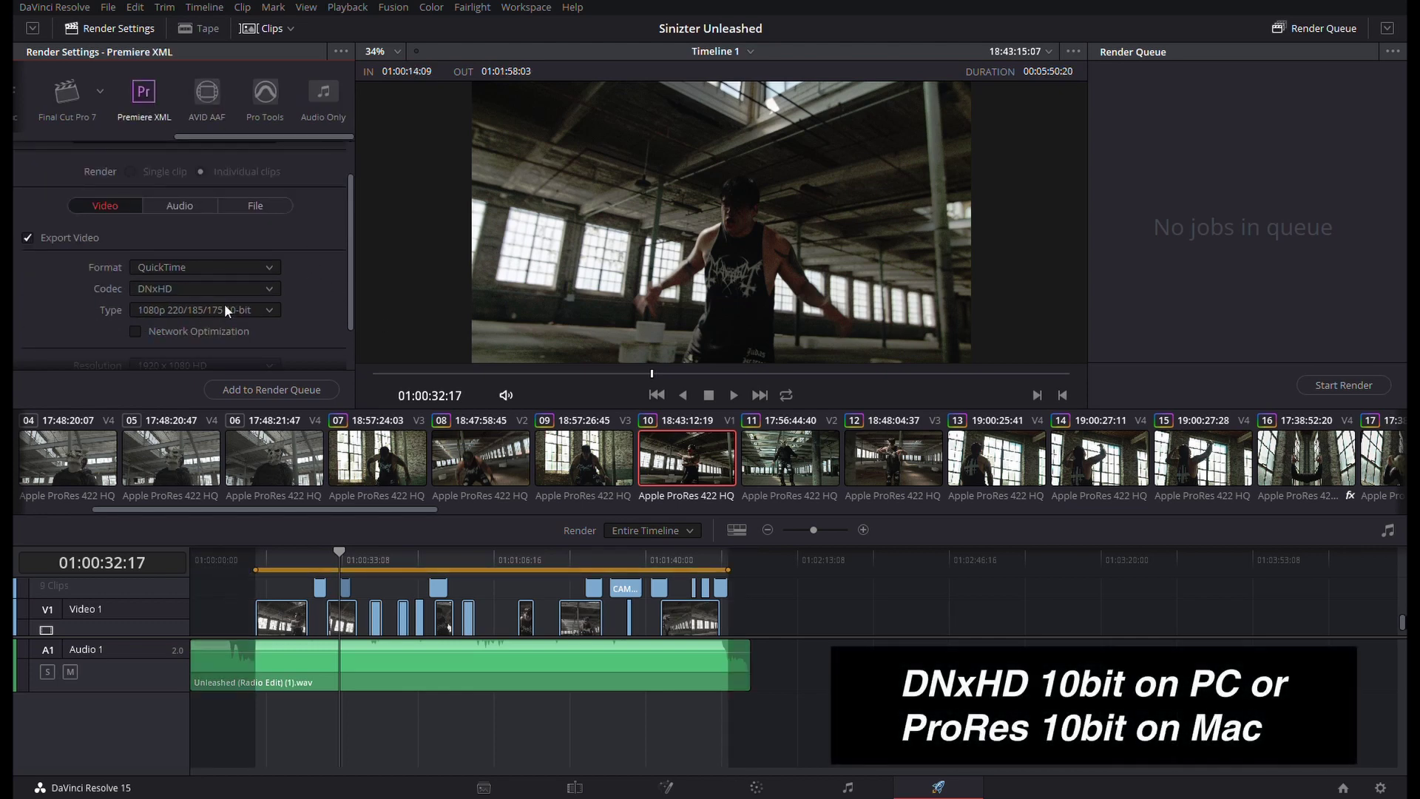
pyautogui.scroll(-1, 293, 298)
pyautogui.scroll(2, 293, 304)
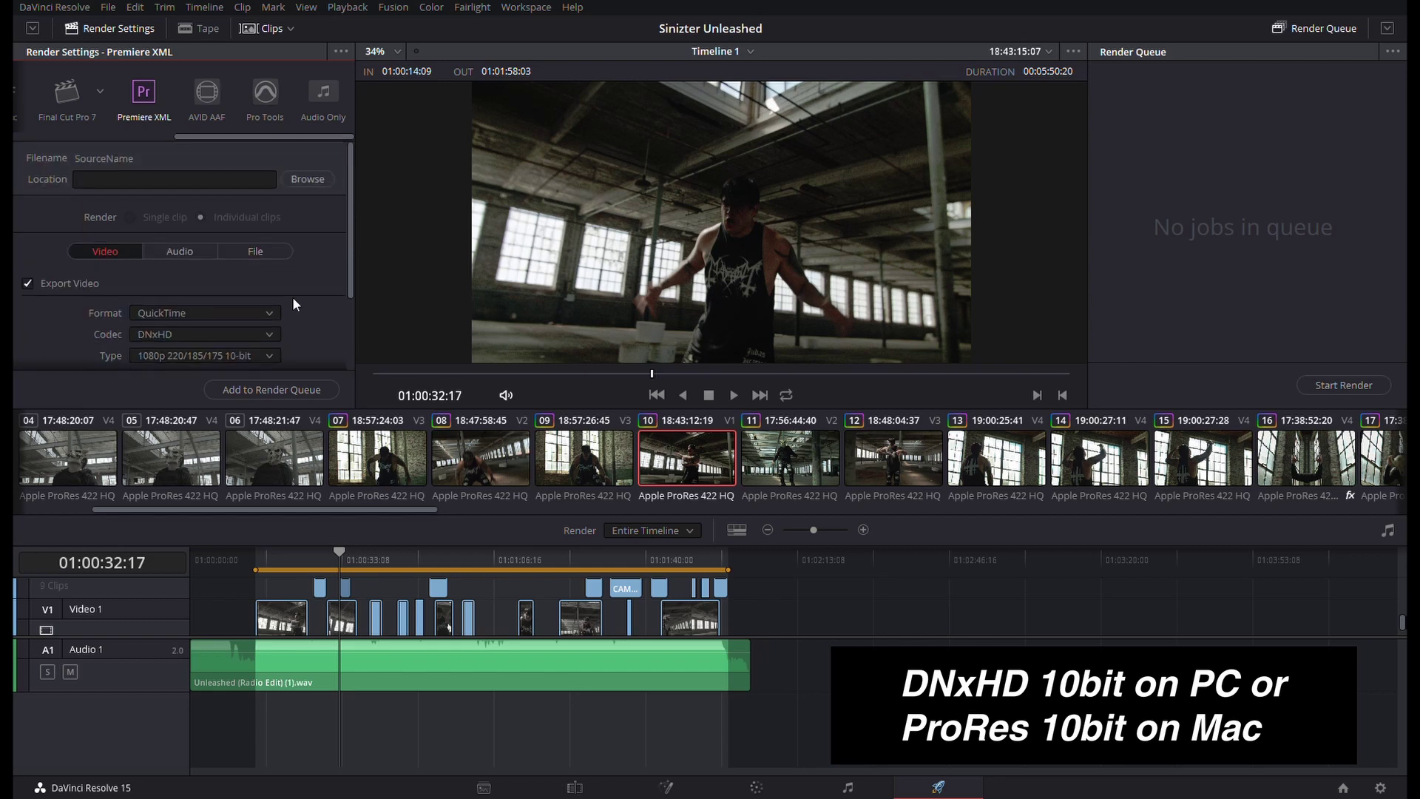
# Queue the Premiere XML export with the Adobe XML method folder as its location and start rendering
pyautogui.click(244, 251)
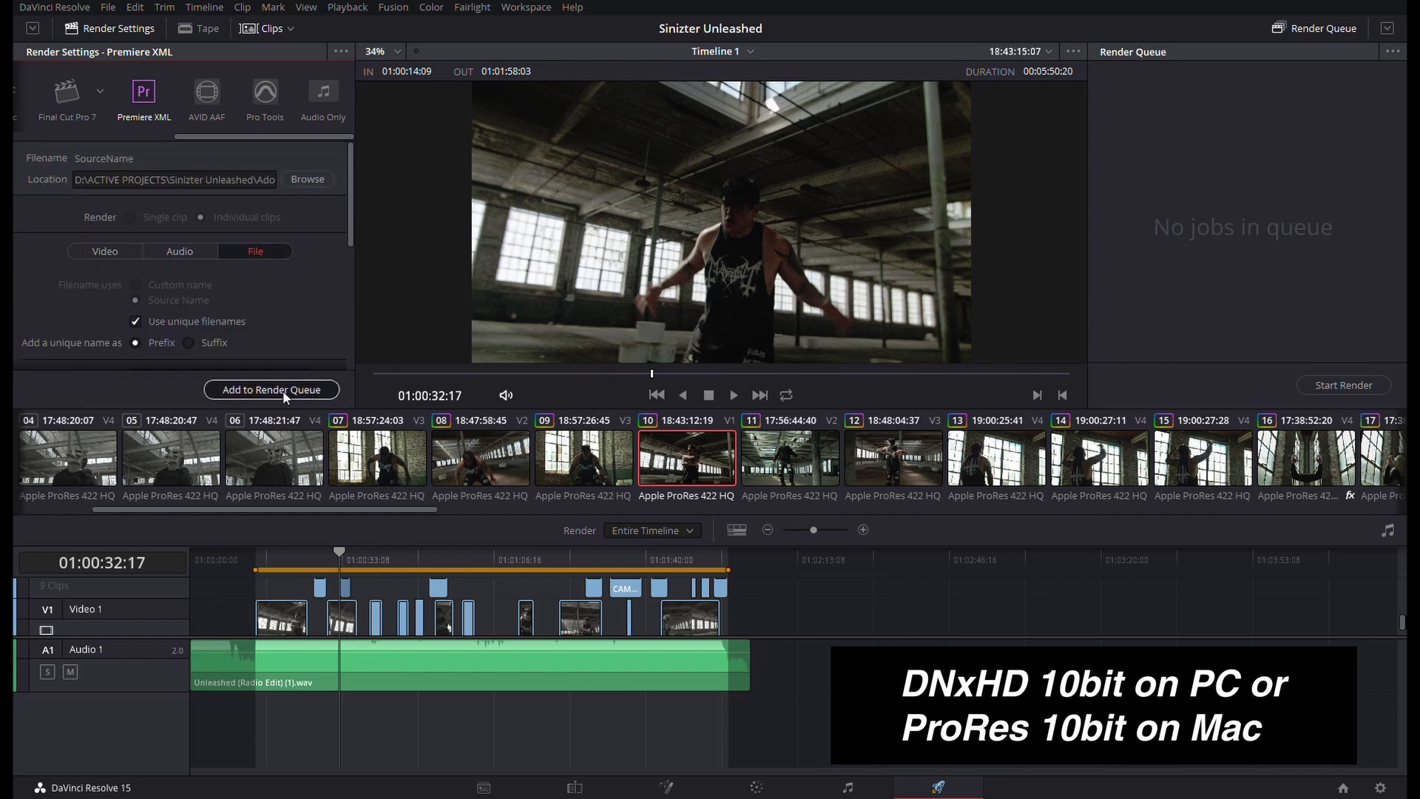
pyautogui.click(283, 390)
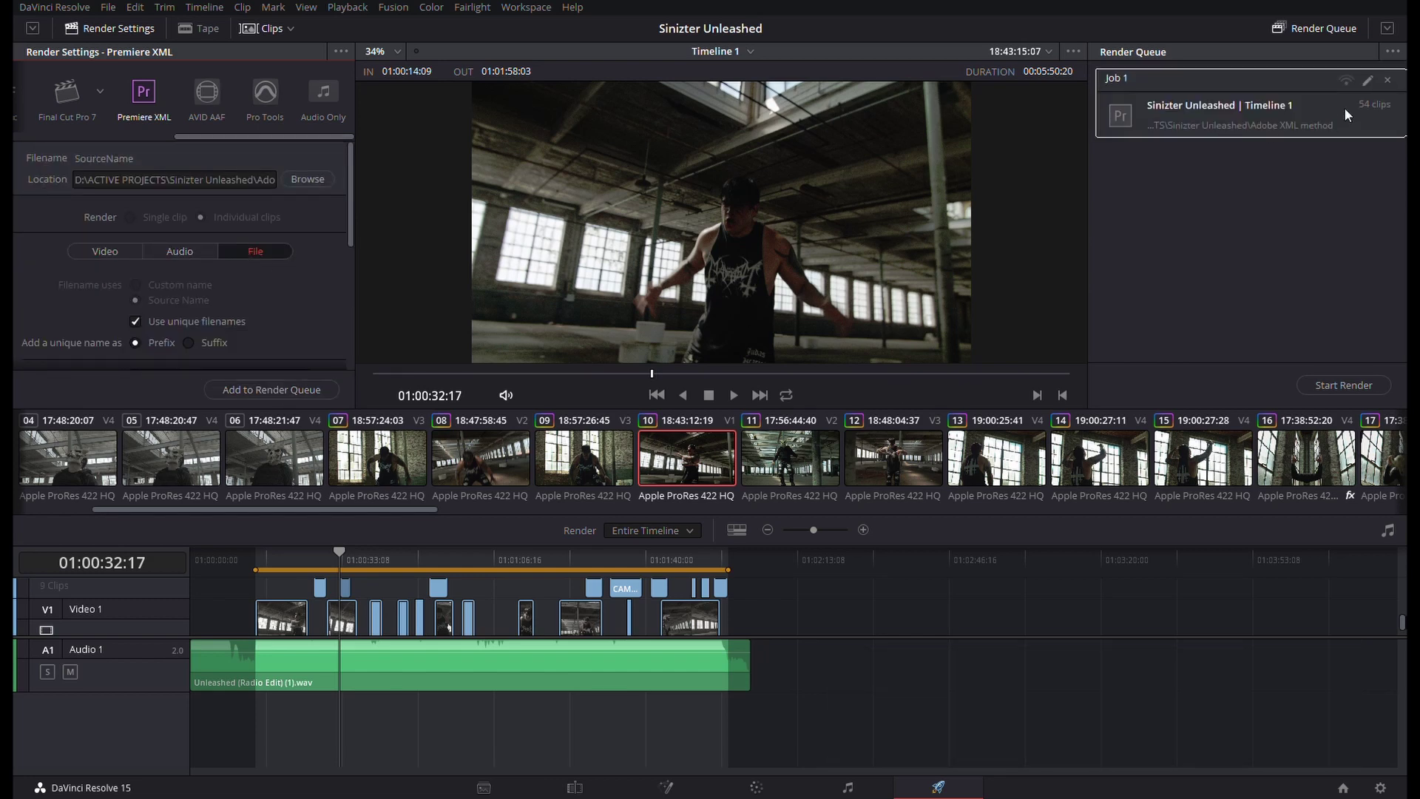
pyautogui.click(1344, 385)
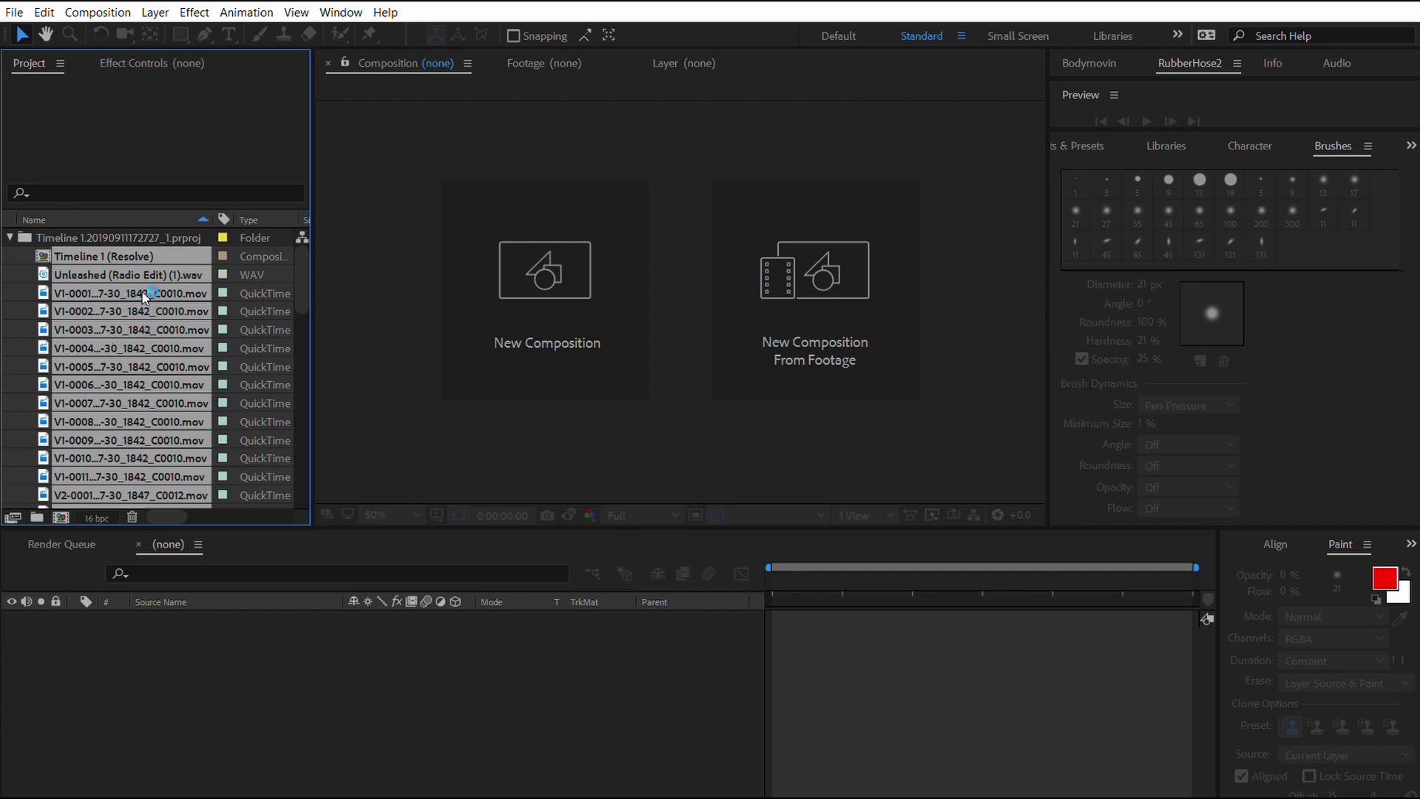
# In After Effects, open the Timeline 1 (Resolve) composition from the imported project and look through its clip layers
pyautogui.click(126, 311)
pyautogui.click(119, 253)
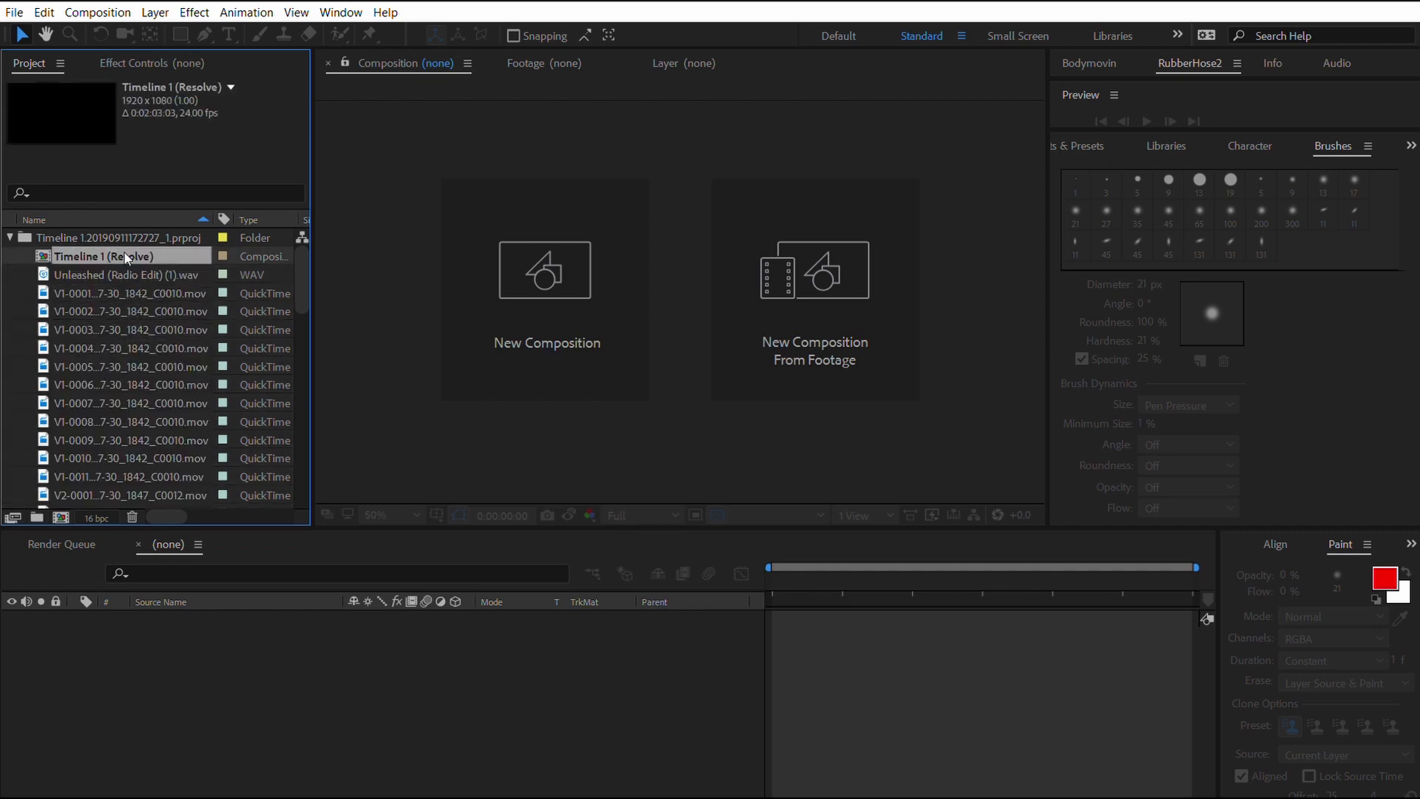
pyautogui.doubleClick(124, 261)
pyautogui.scroll(-10, 1076, 684)
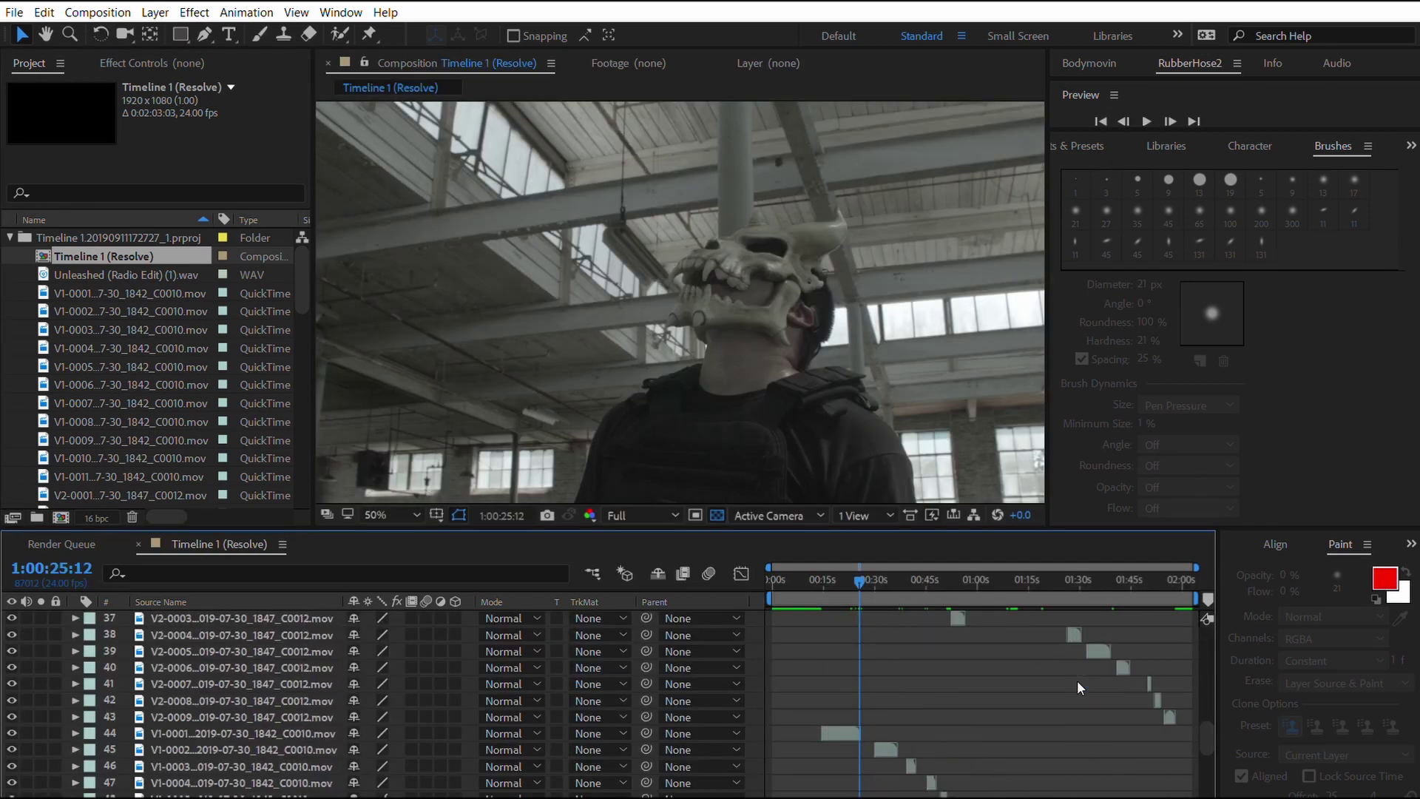
pyautogui.scroll(10, 1076, 680)
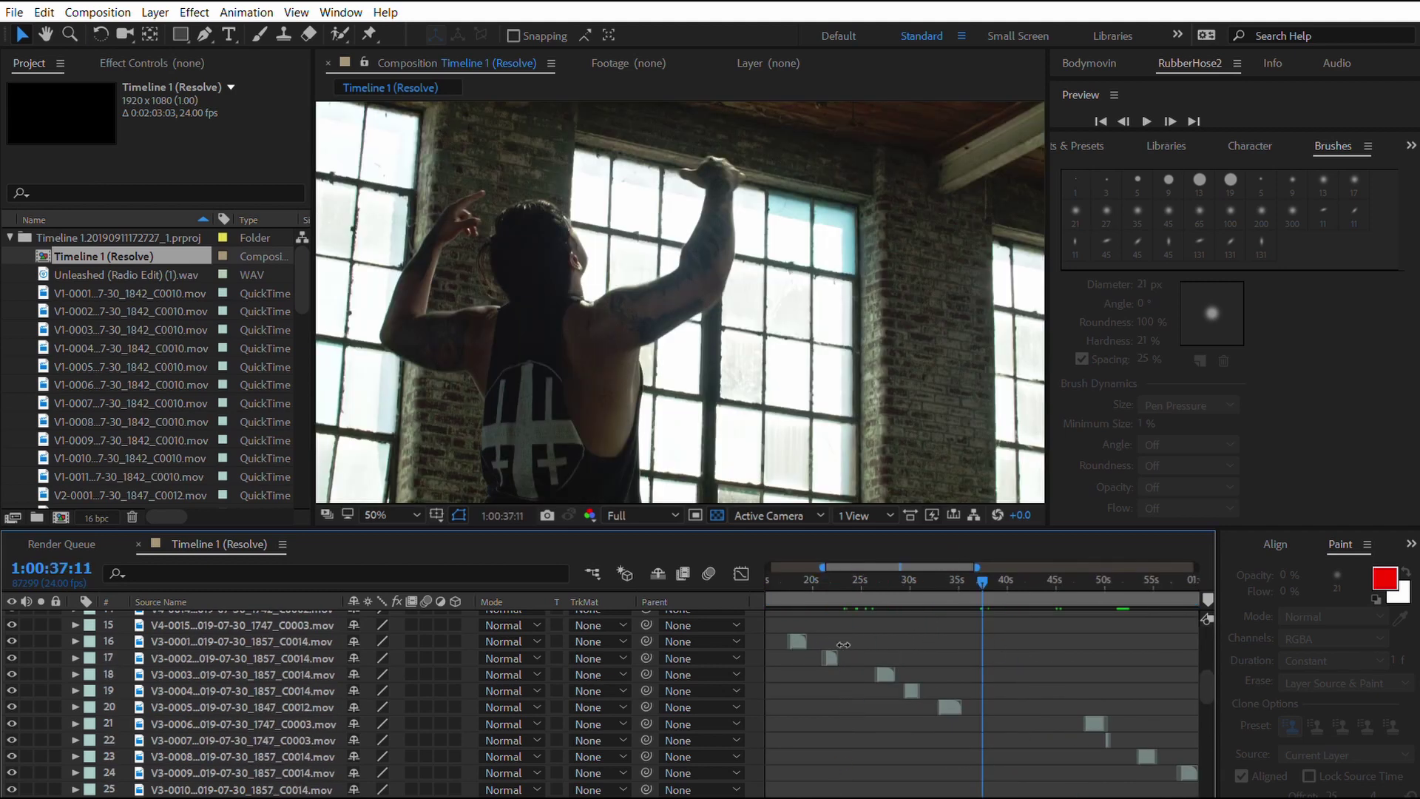
pyautogui.click(787, 580)
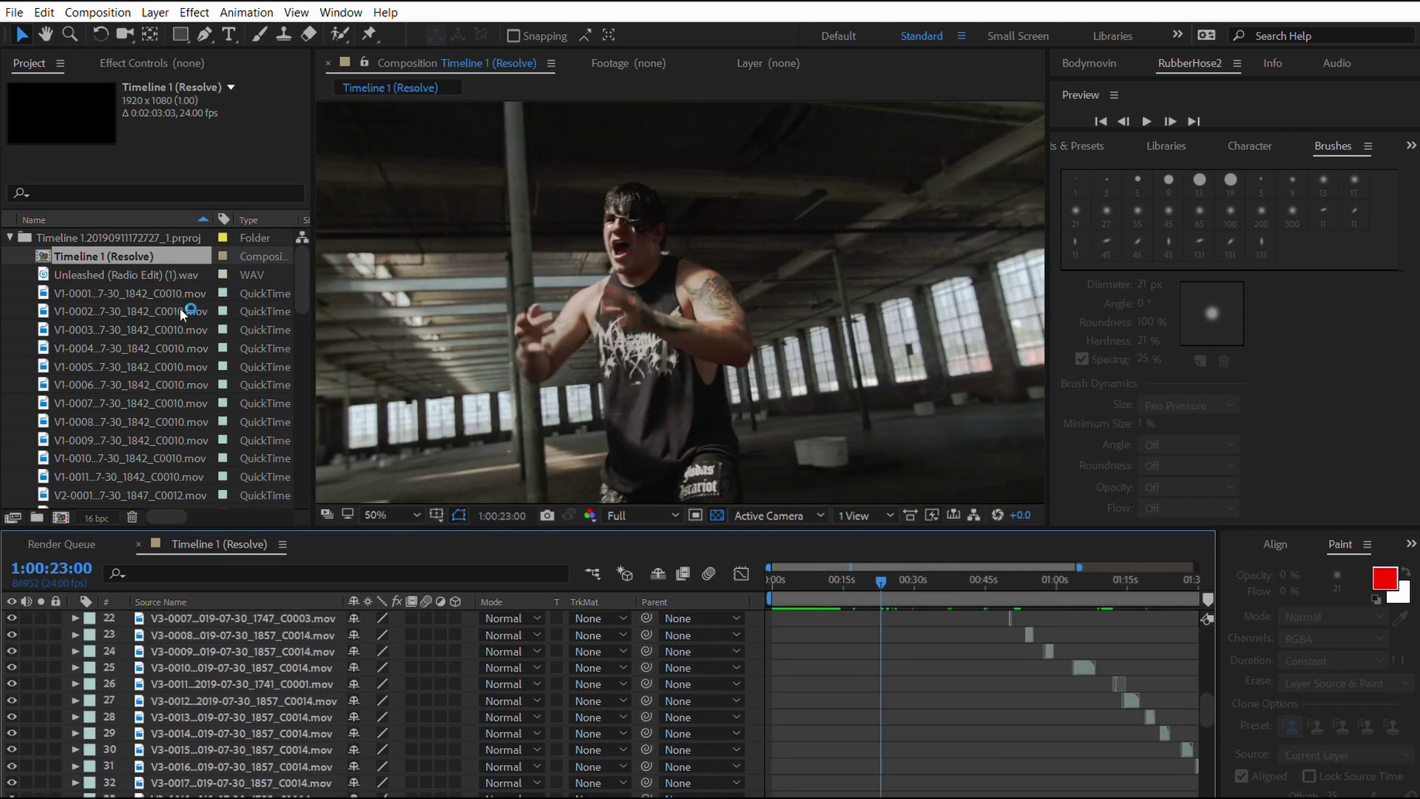
# Duplicate the Timeline 1 (Resolve) composition twice
pyautogui.click(114, 239)
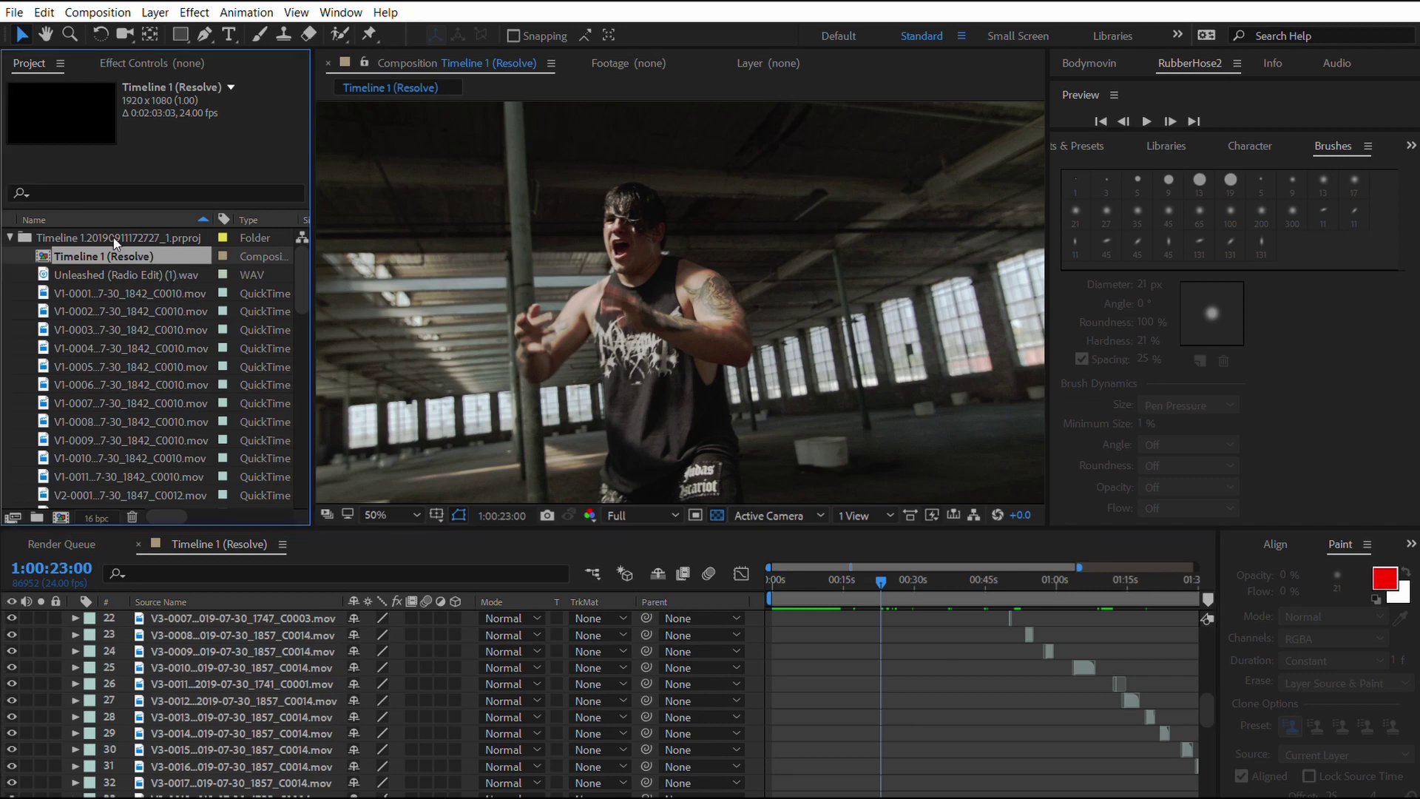
pyautogui.hotkey('ctrl', 'd')
pyautogui.hotkey('ctrl', 'd')
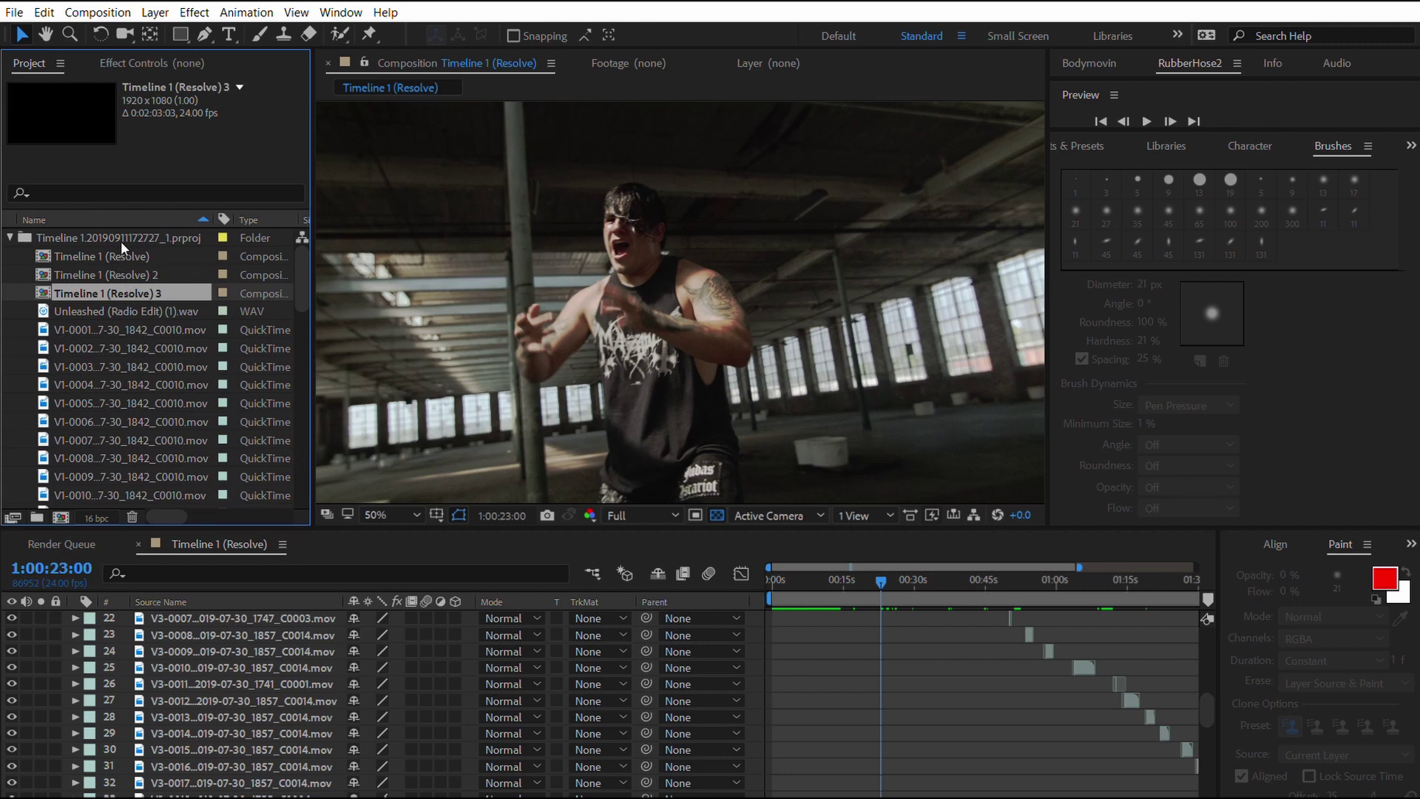
# End the work area of the original Timeline 1 (Resolve) at 1:00:30:00 and trim the composition to it
pyautogui.click(124, 251)
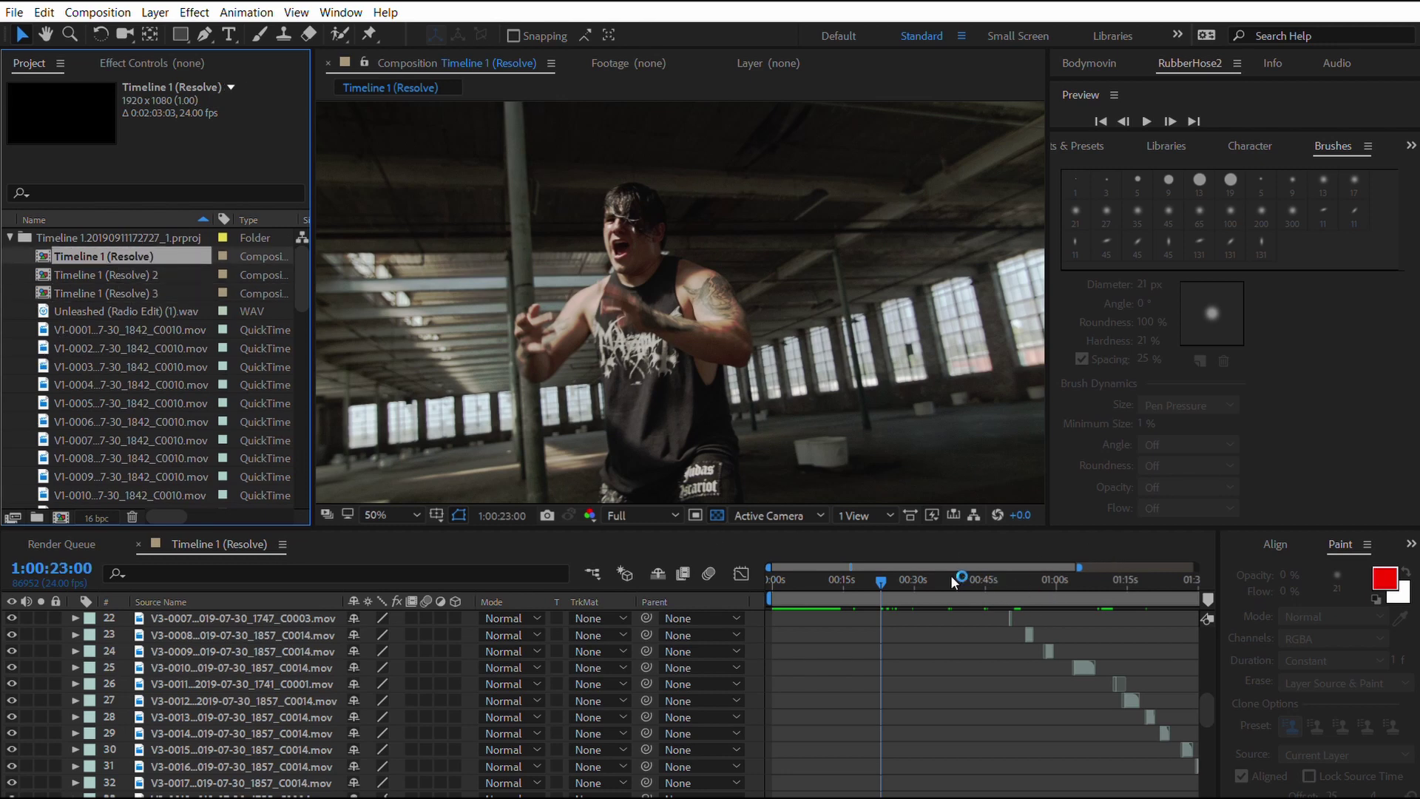
pyautogui.click(916, 577)
pyautogui.press('=')
pyautogui.moveTo(809, 790); pyautogui.dragTo(791, 791)
pyautogui.moveTo(1196, 594); pyautogui.dragTo(886, 594)
pyautogui.moveTo(795, 795); pyautogui.dragTo(851, 793)
pyautogui.click(1034, 580)
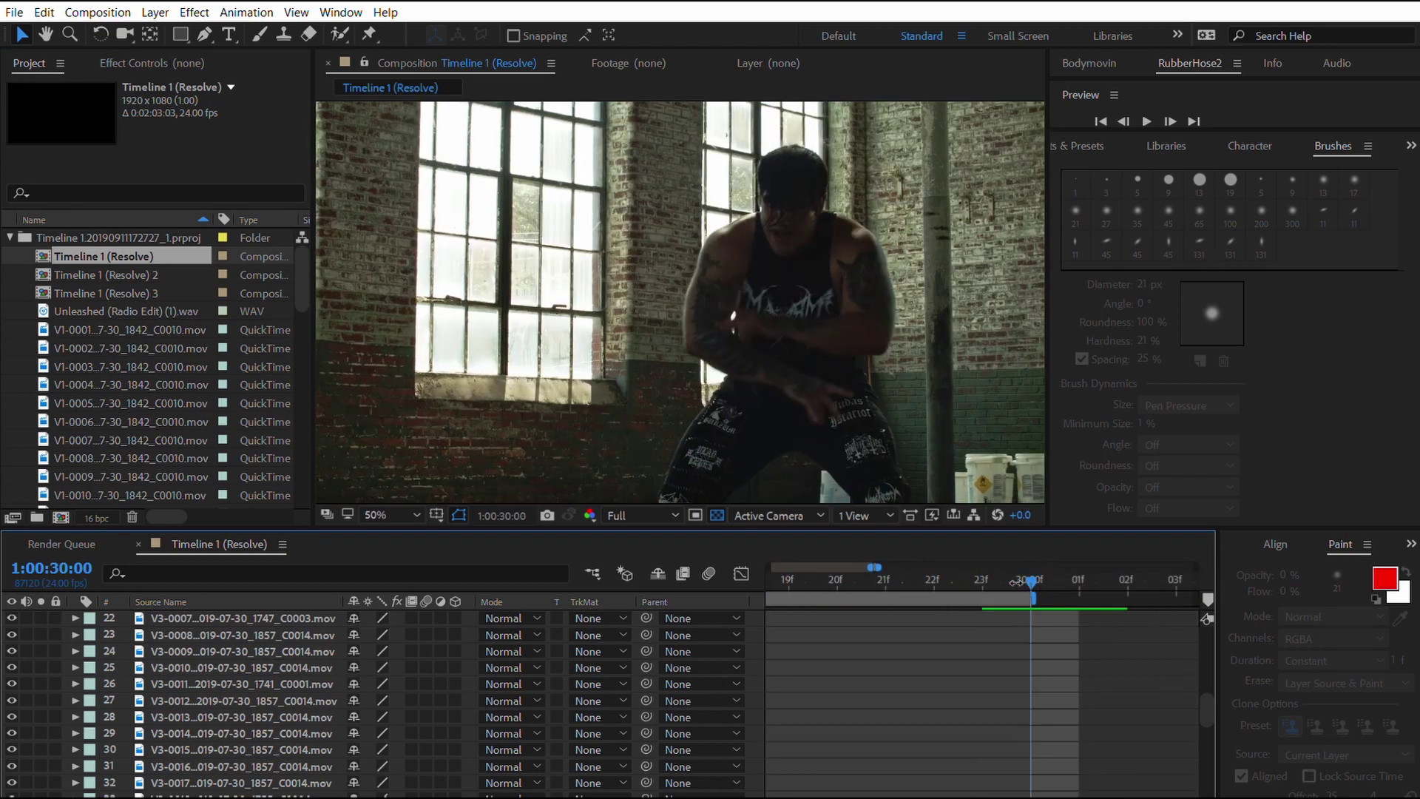
pyautogui.hotkey('ctrl', 'shift', 'x')
pyautogui.moveTo(136, 280); pyautogui.dragTo(876, 530)
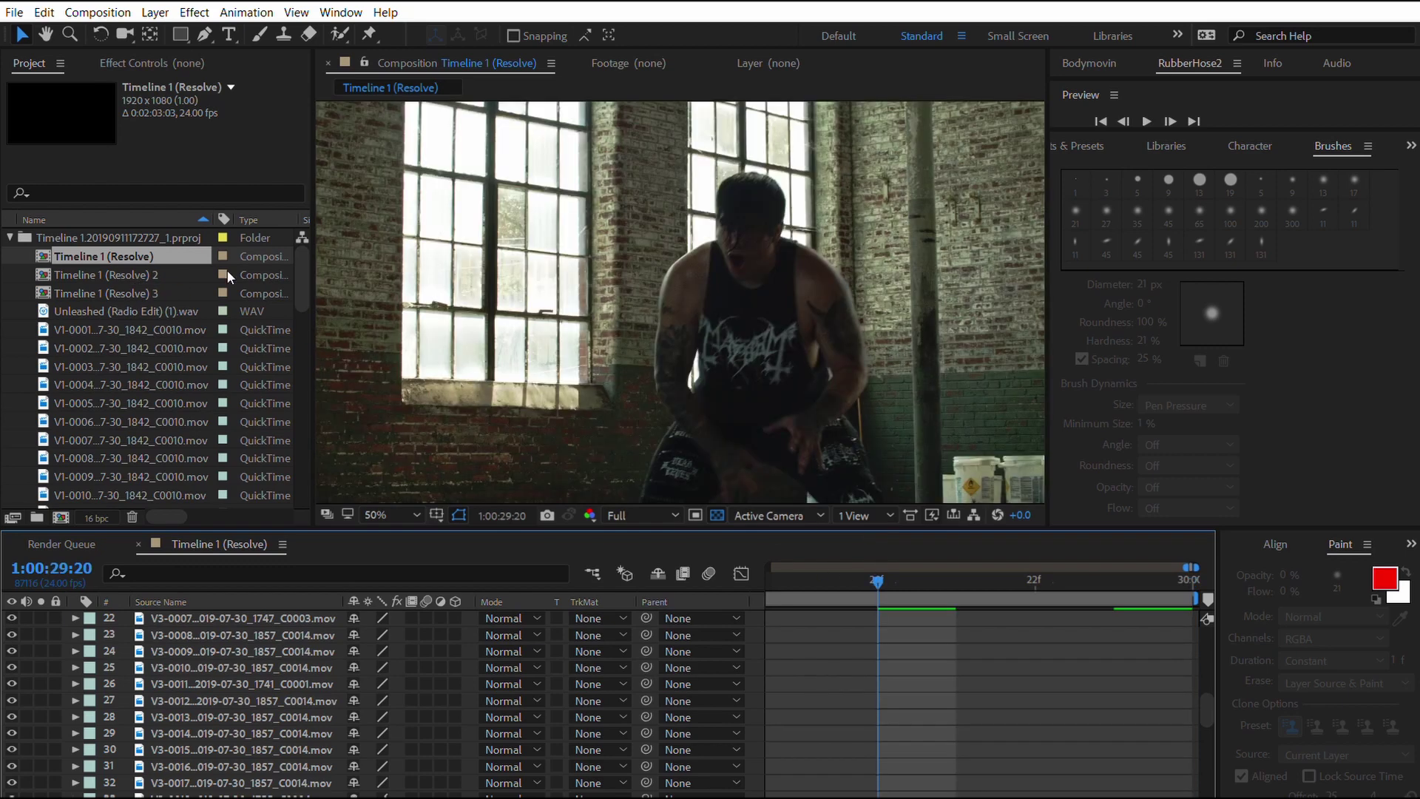
# Open Timeline 1 (Resolve) 2 and move its work area start to one frame before 1:00:30:00
pyautogui.doubleClick(152, 273)
pyautogui.moveTo(870, 579); pyautogui.dragTo(911, 561)
pyautogui.moveTo(771, 596); pyautogui.dragTo(926, 581)
pyautogui.press('=')
pyautogui.press('=')
pyautogui.press('=')
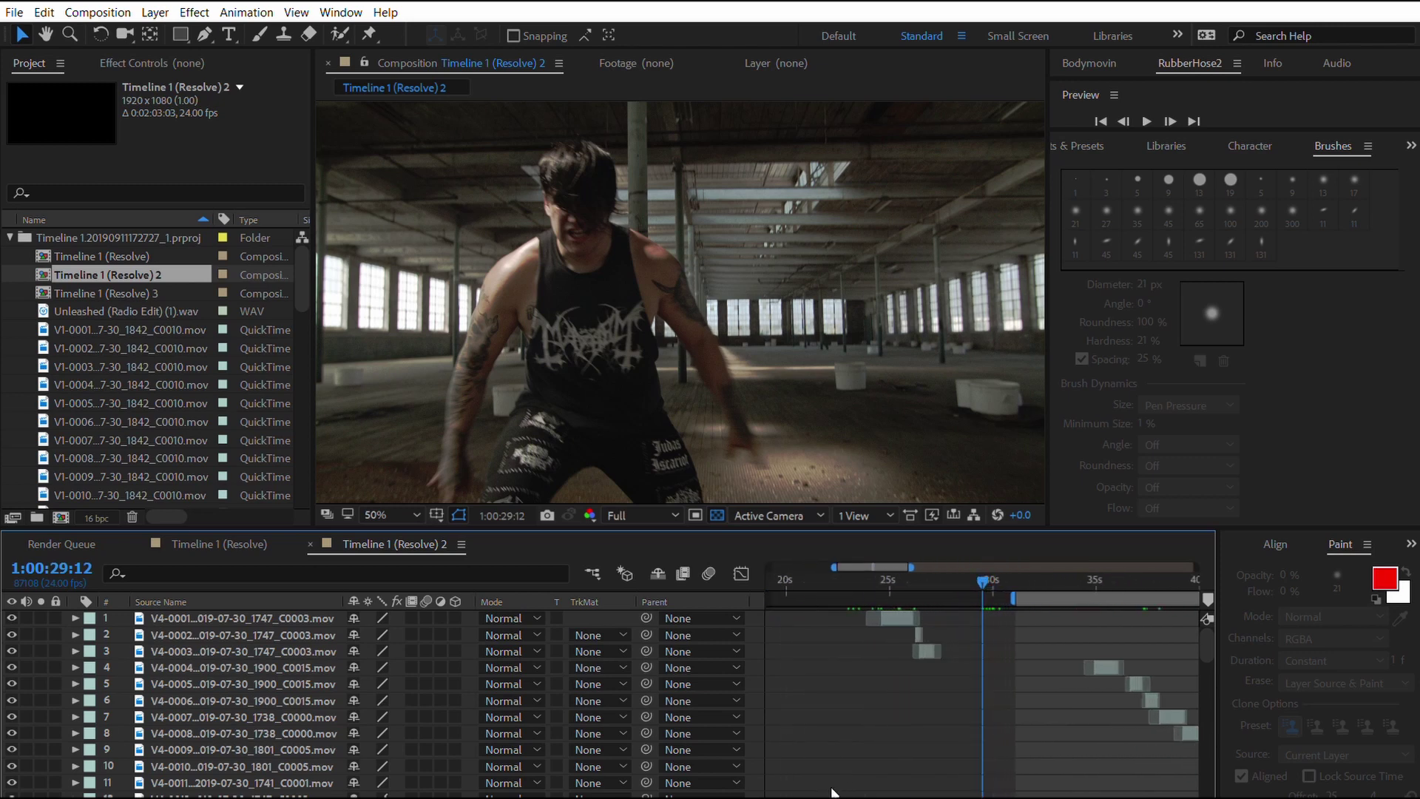
pyautogui.moveTo(1036, 597); pyautogui.dragTo(999, 571)
pyautogui.click(1012, 576)
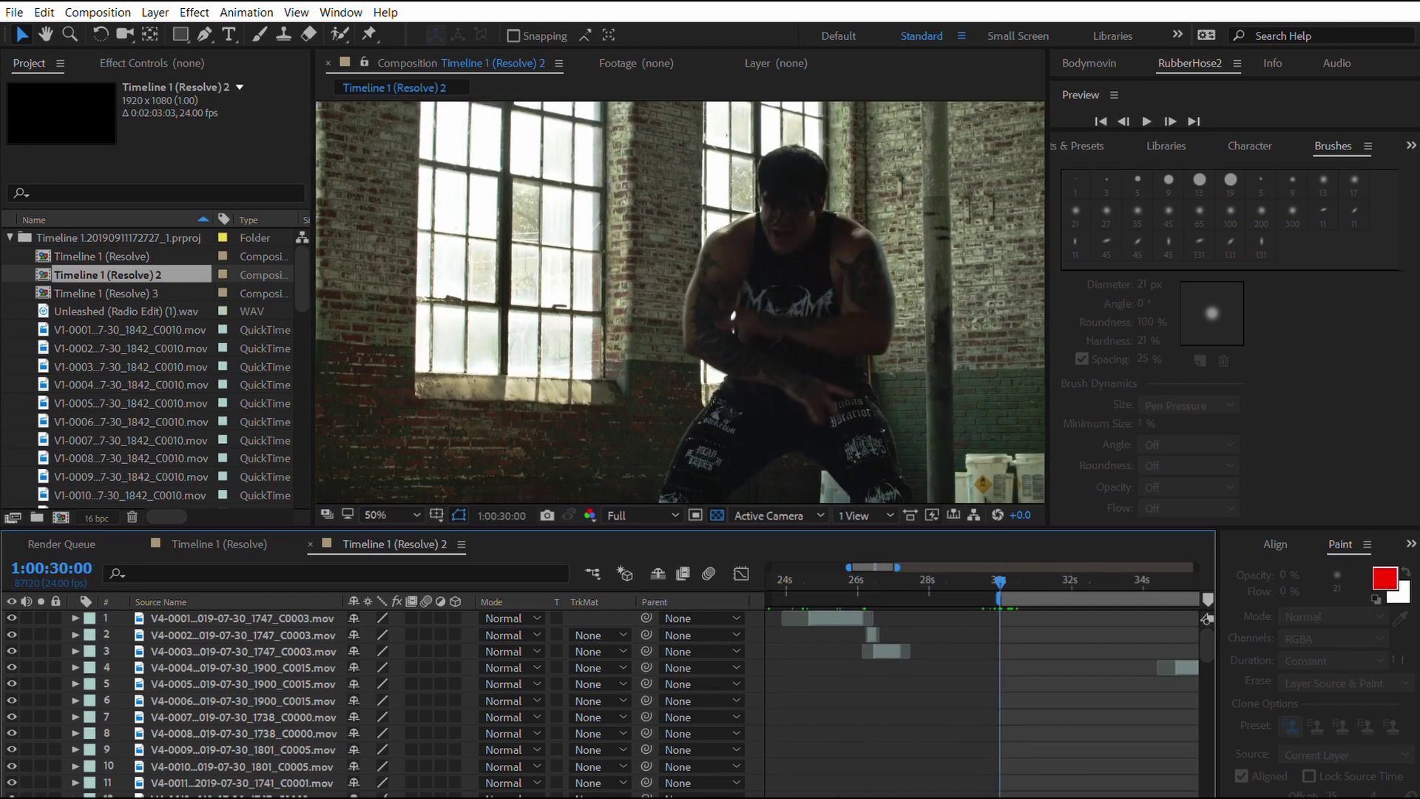
pyautogui.press(';')
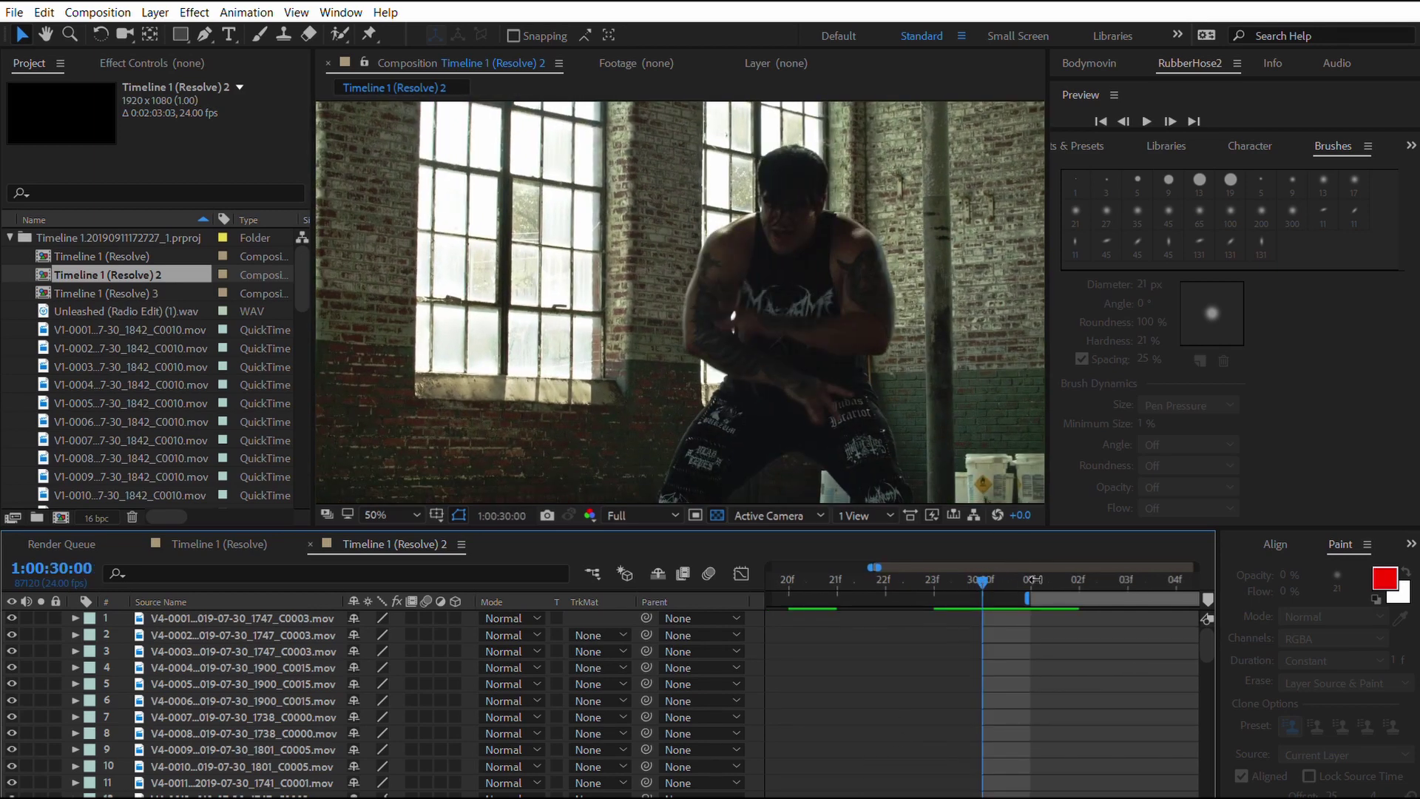
pyautogui.moveTo(1028, 596); pyautogui.dragTo(989, 588)
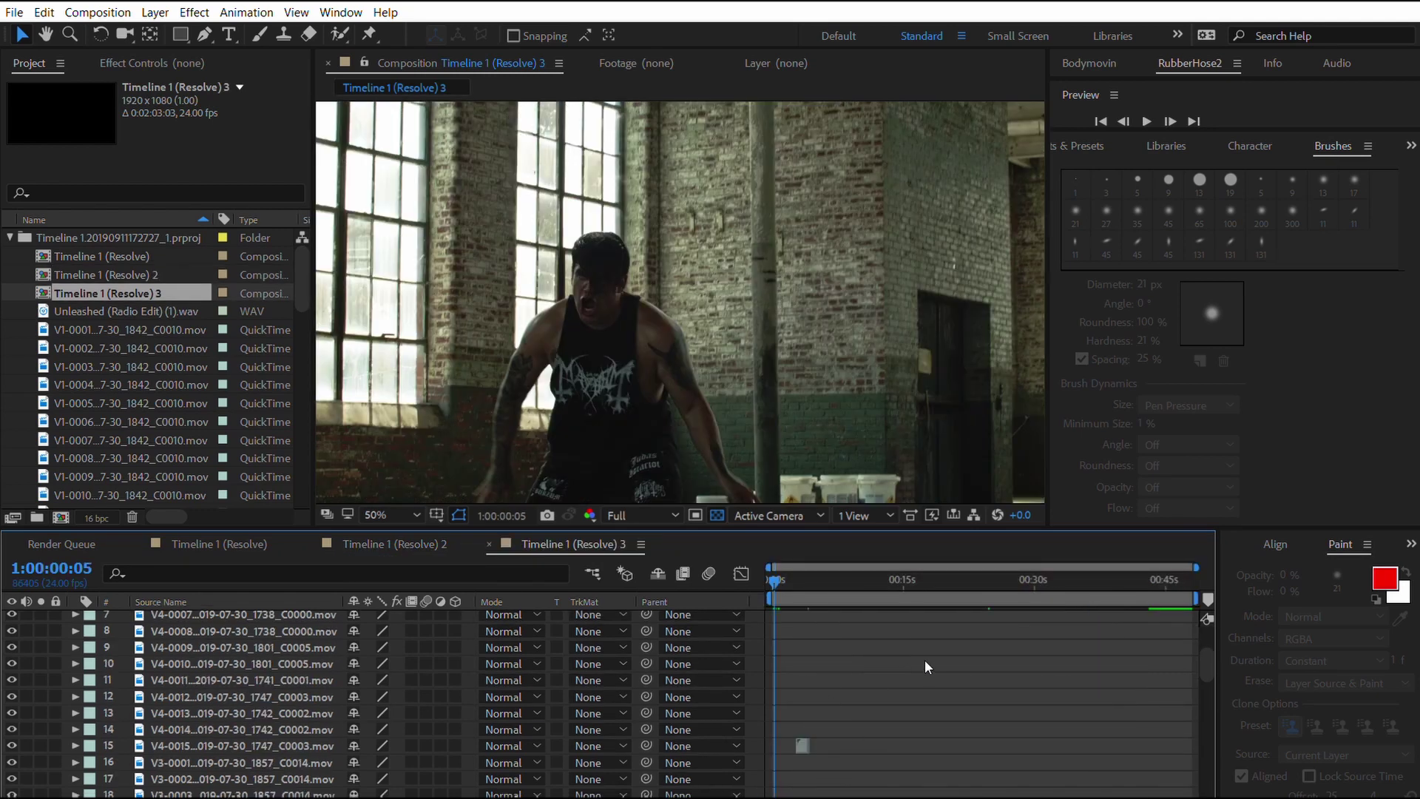
# Delete the out-of-range layers V3-0001 through V3-0010 from Timeline 1 (Resolve) 3
pyautogui.scroll(-5, 862, 672)
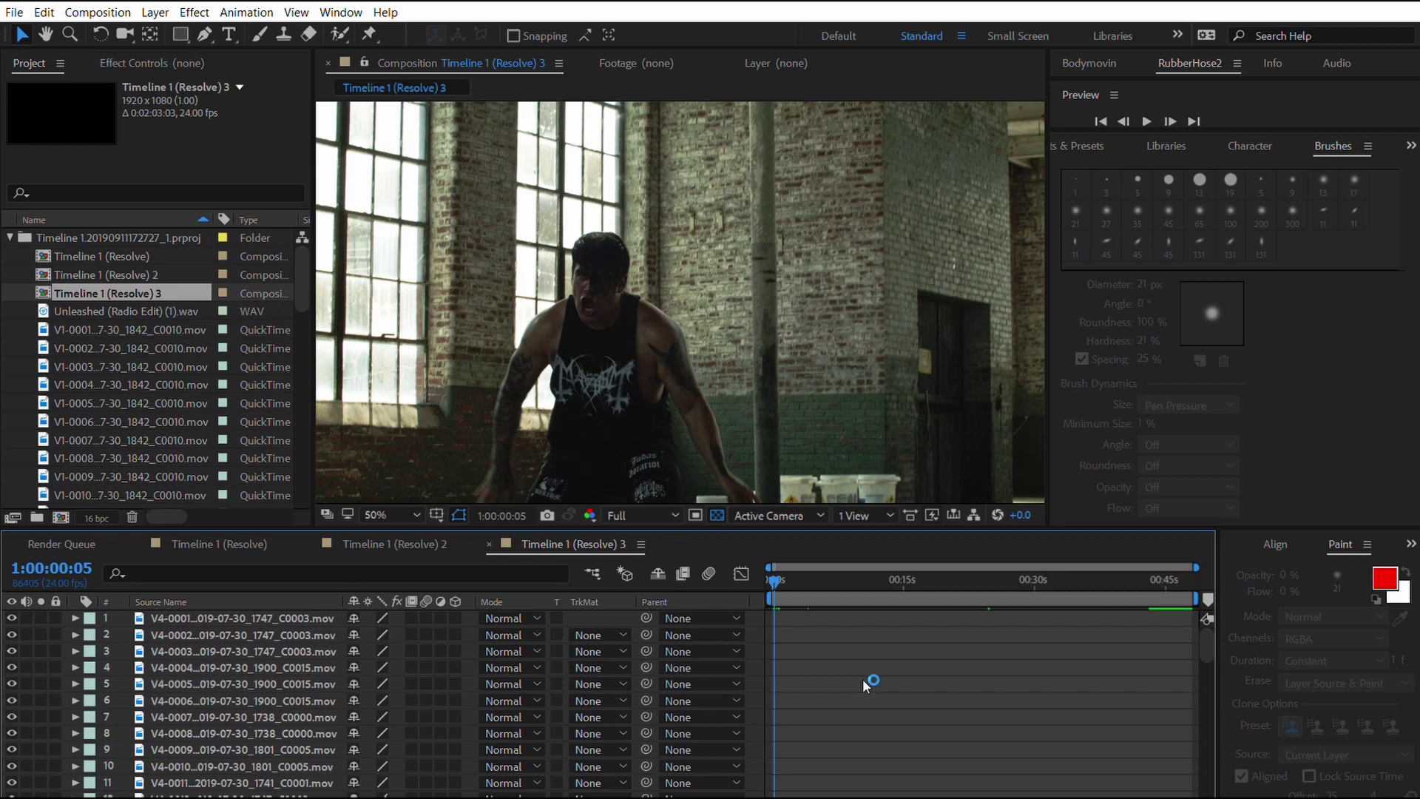
pyautogui.scroll(4, 863, 677)
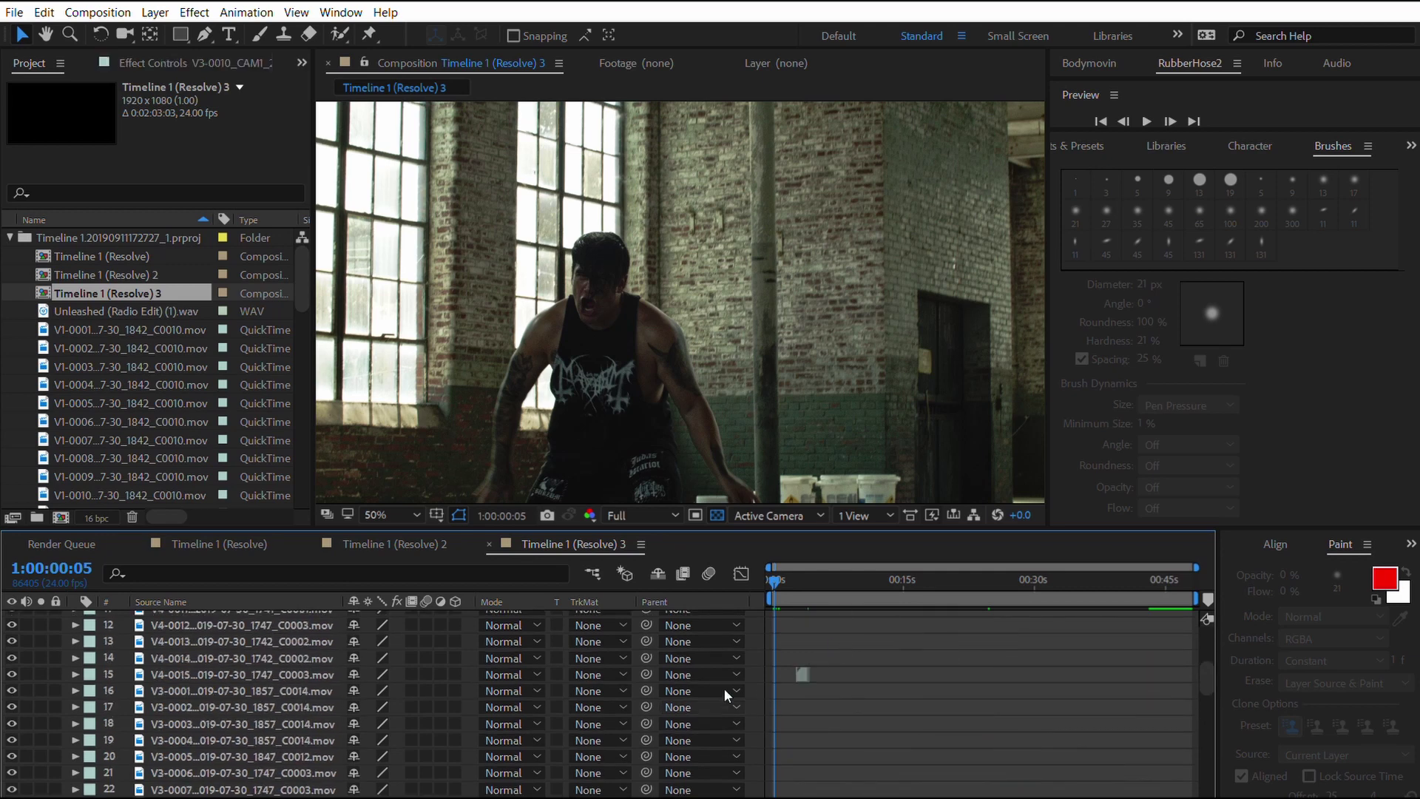
pyautogui.keyDown('shift'); pyautogui.click(317, 686); pyautogui.keyUp('shift')
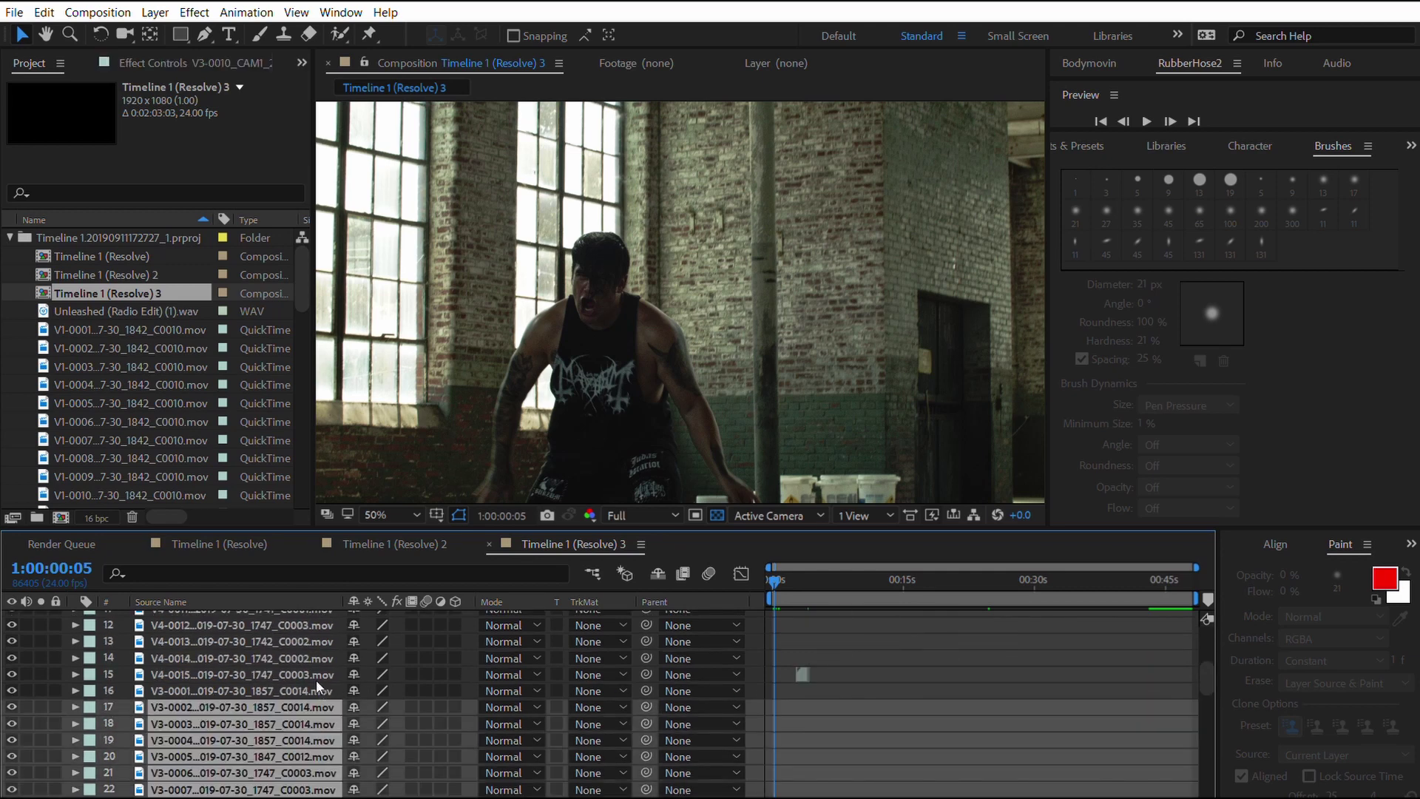
pyautogui.press('Delete')
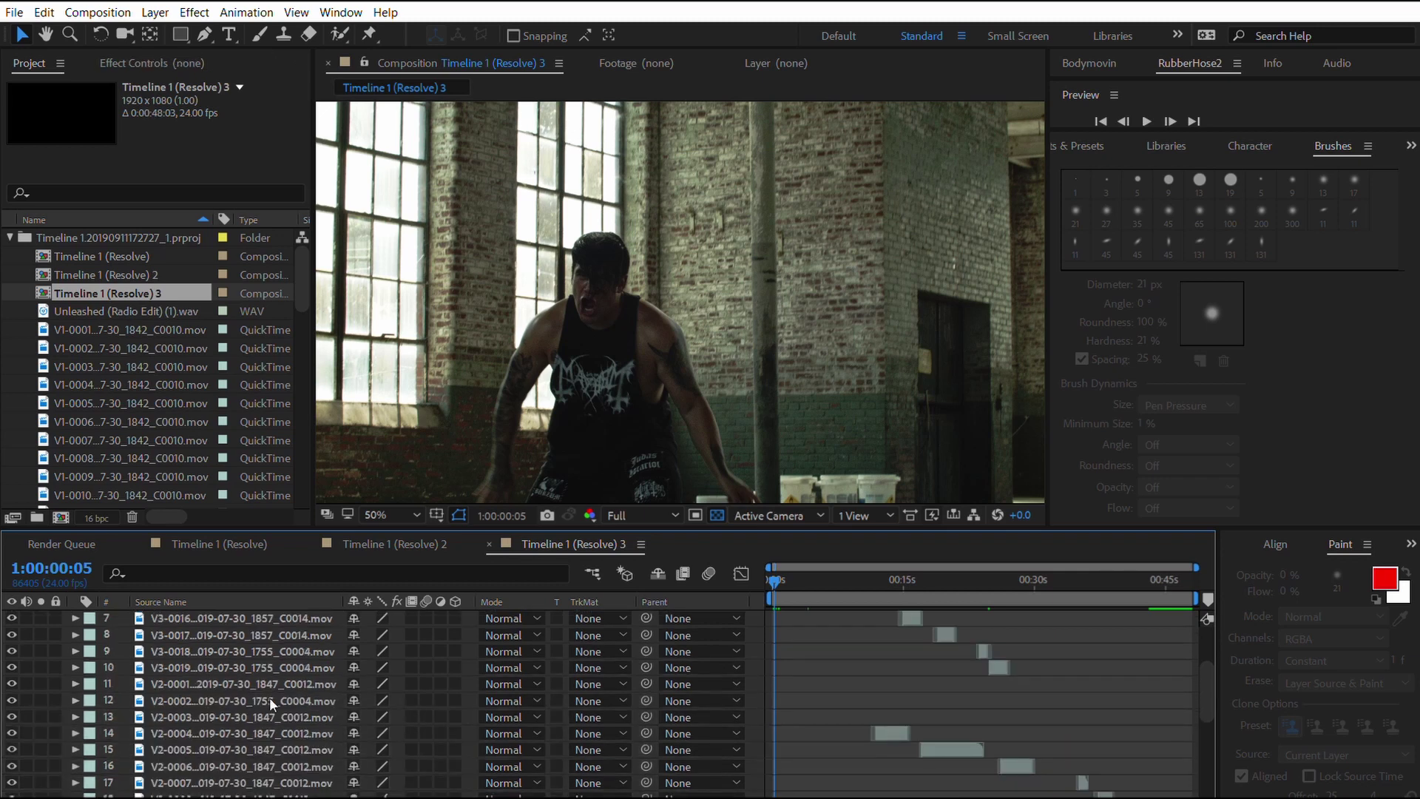
# Delete the out-of-range layers V4-0001 through V4-0014 and V2-0001 through V2-0003 from Timeline 1 (Resolve) 3
pyautogui.click(270, 717)
pyautogui.keyDown('shift'); pyautogui.click(278, 682); pyautogui.keyUp('shift')
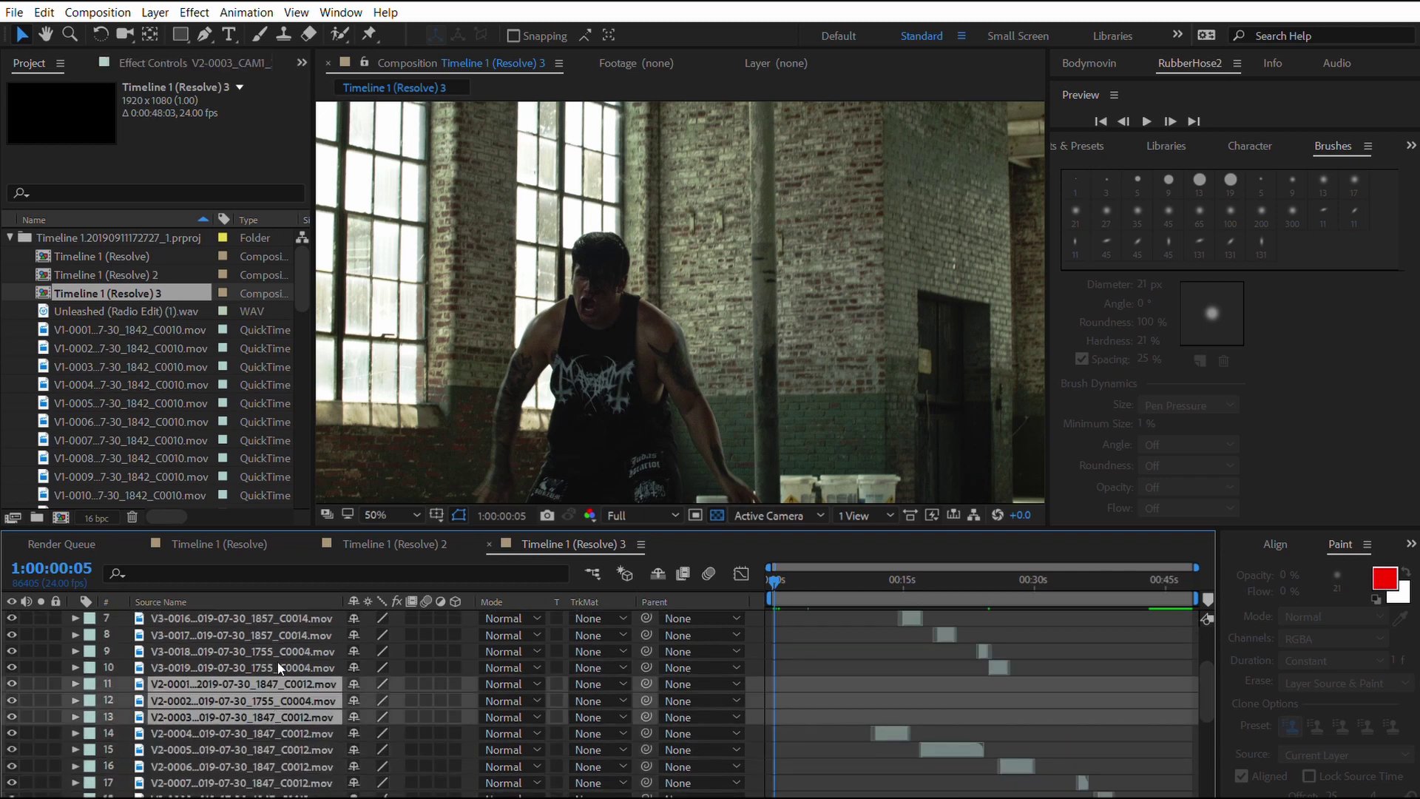
pyautogui.press('Delete')
# Delete the out-of-range layers V1-0001 through V1-0007 from Timeline 1 (Resolve) 3
pyautogui.scroll(-3, 973, 675)
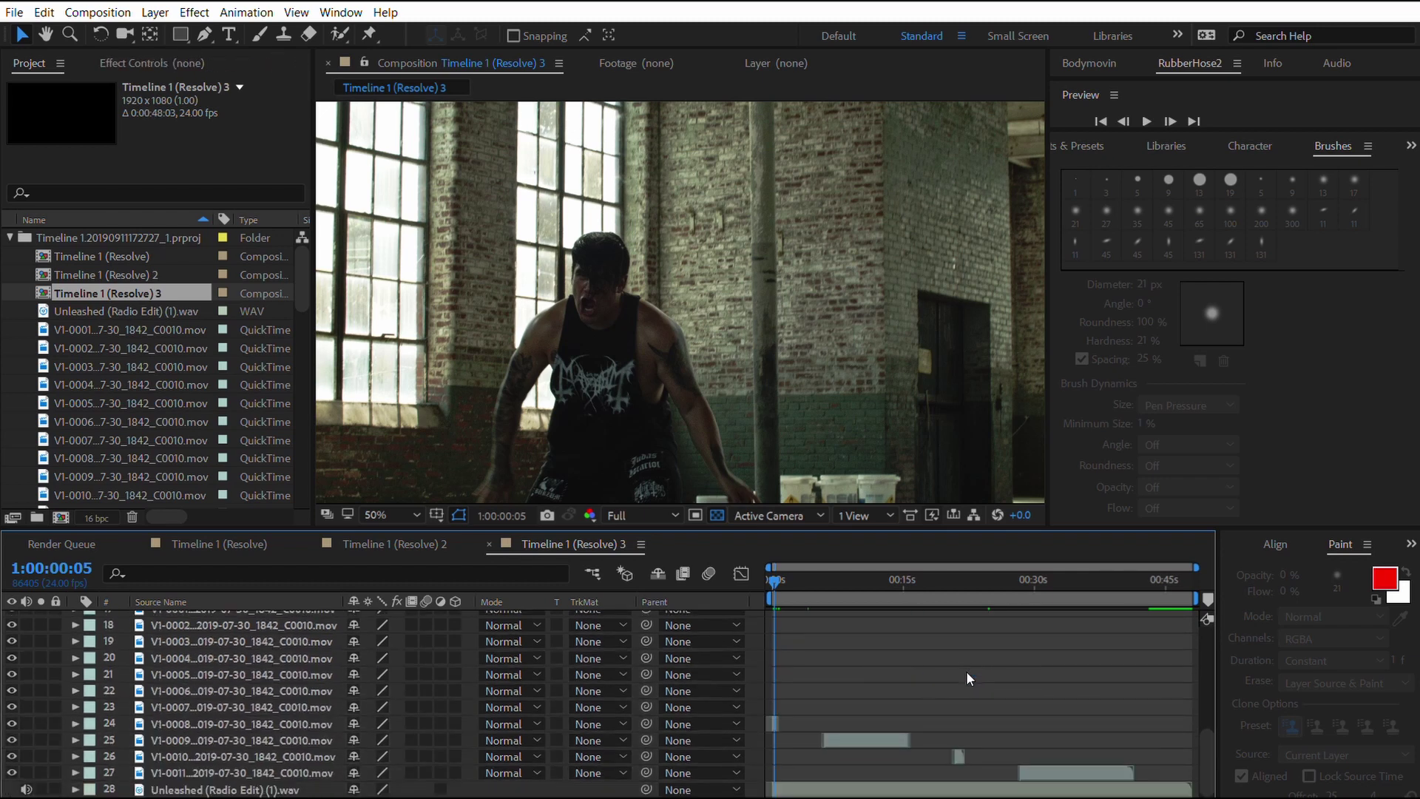
pyautogui.click(298, 753)
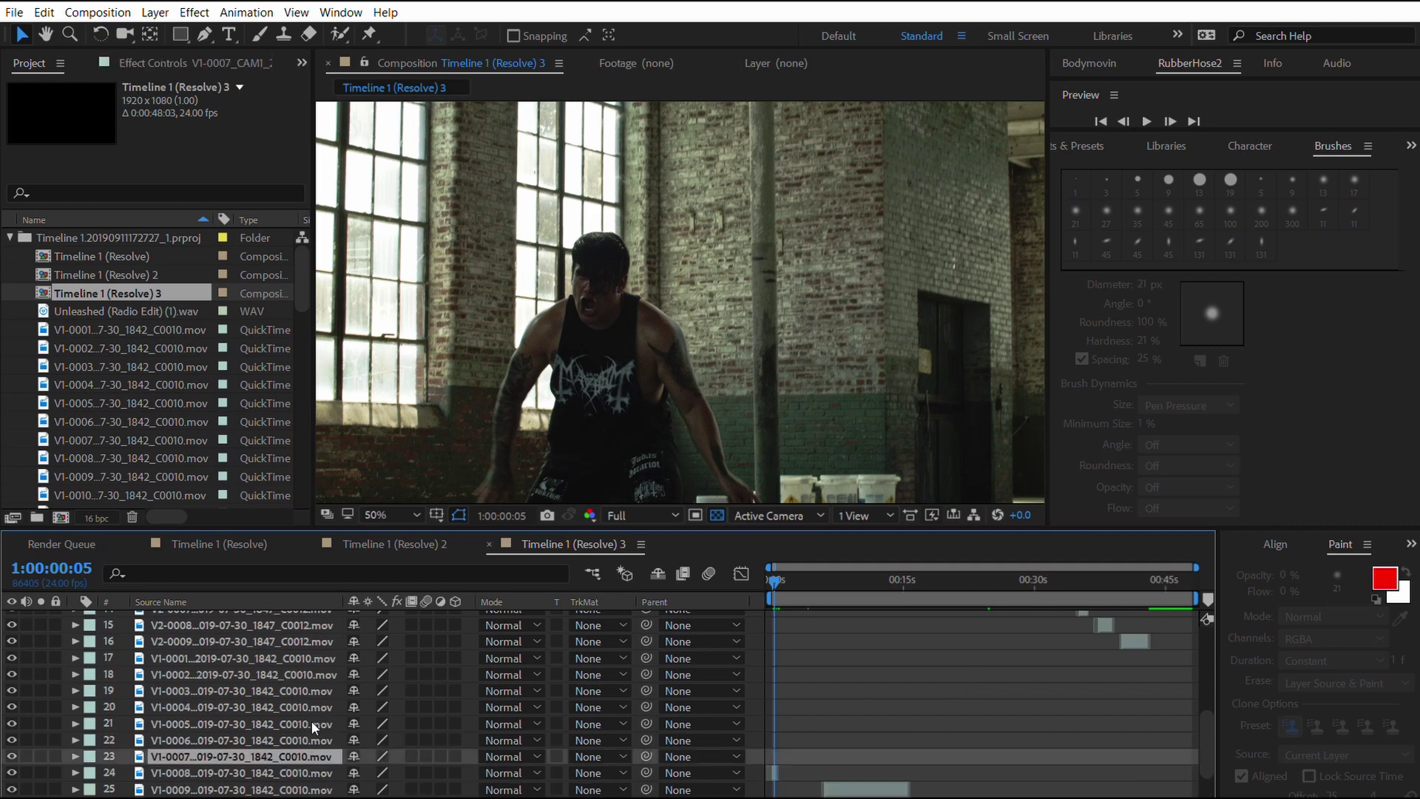
pyautogui.keyDown('shift'); pyautogui.click(297, 650); pyautogui.keyUp('shift')
pyautogui.press('Delete')
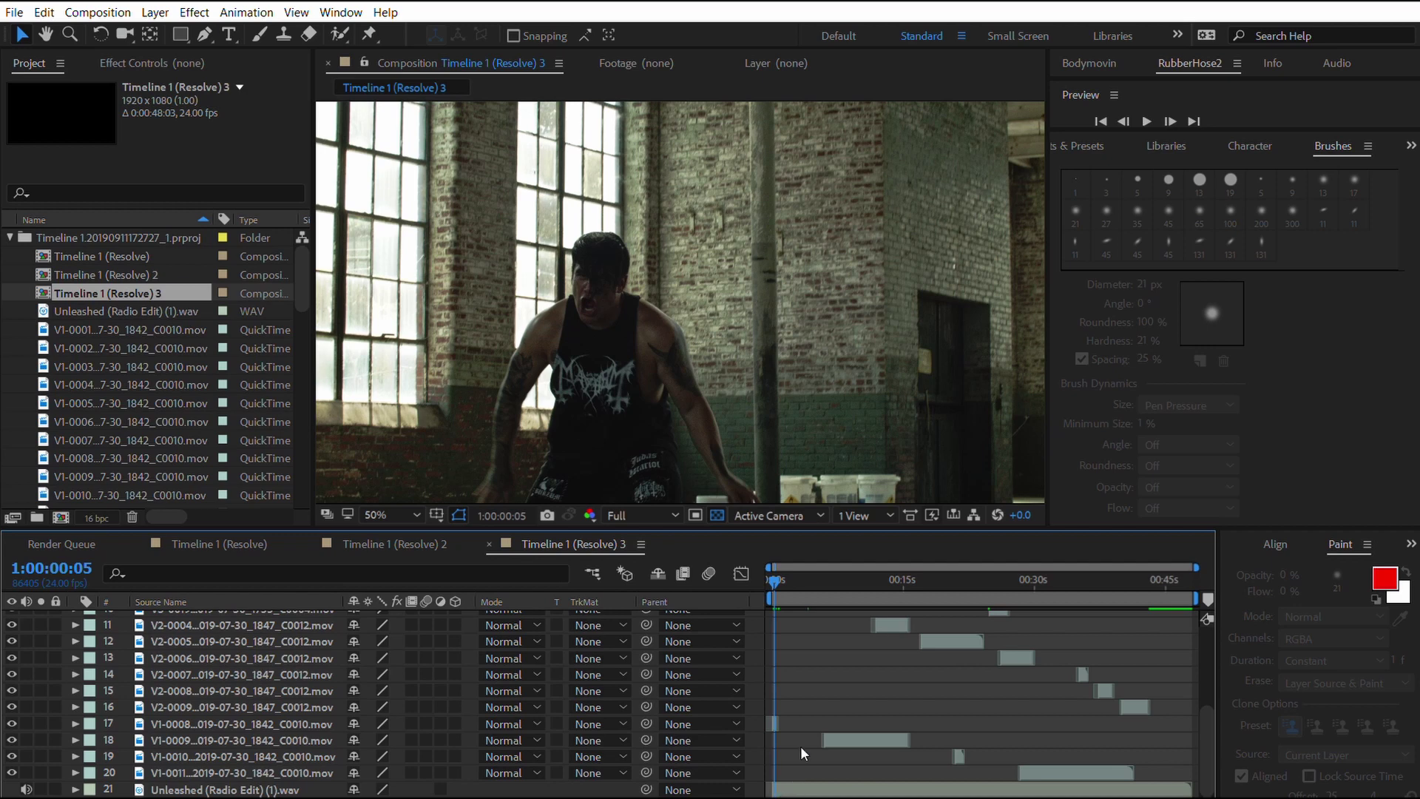
# Review the remaining clips in Timeline 1 (Resolve) 3 and the effect, footage and text layers in Timeline 1 (Resolve) 2
pyautogui.scroll(2, 880, 649)
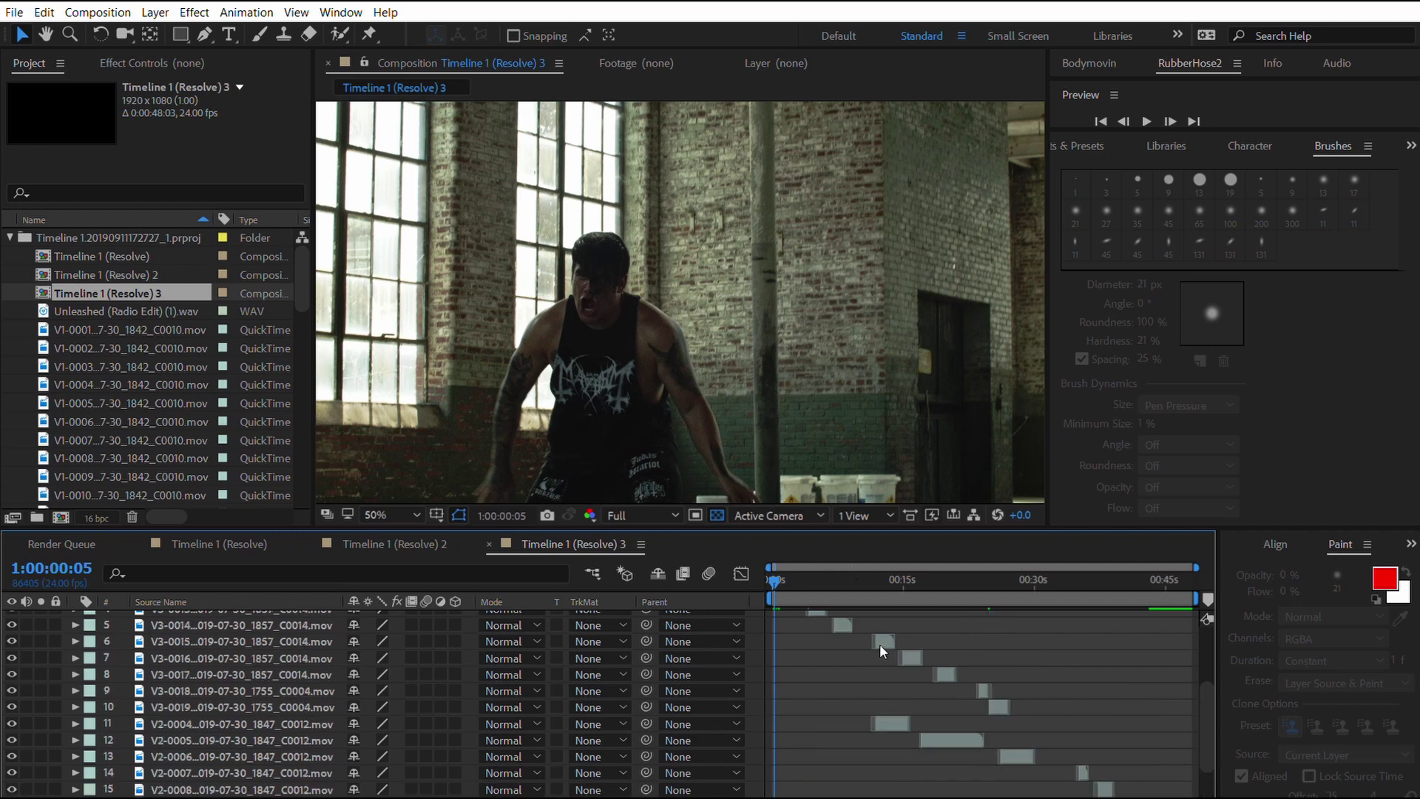
pyautogui.scroll(2, 880, 649)
pyautogui.click(909, 581)
pyautogui.moveTo(945, 573); pyautogui.dragTo(980, 573)
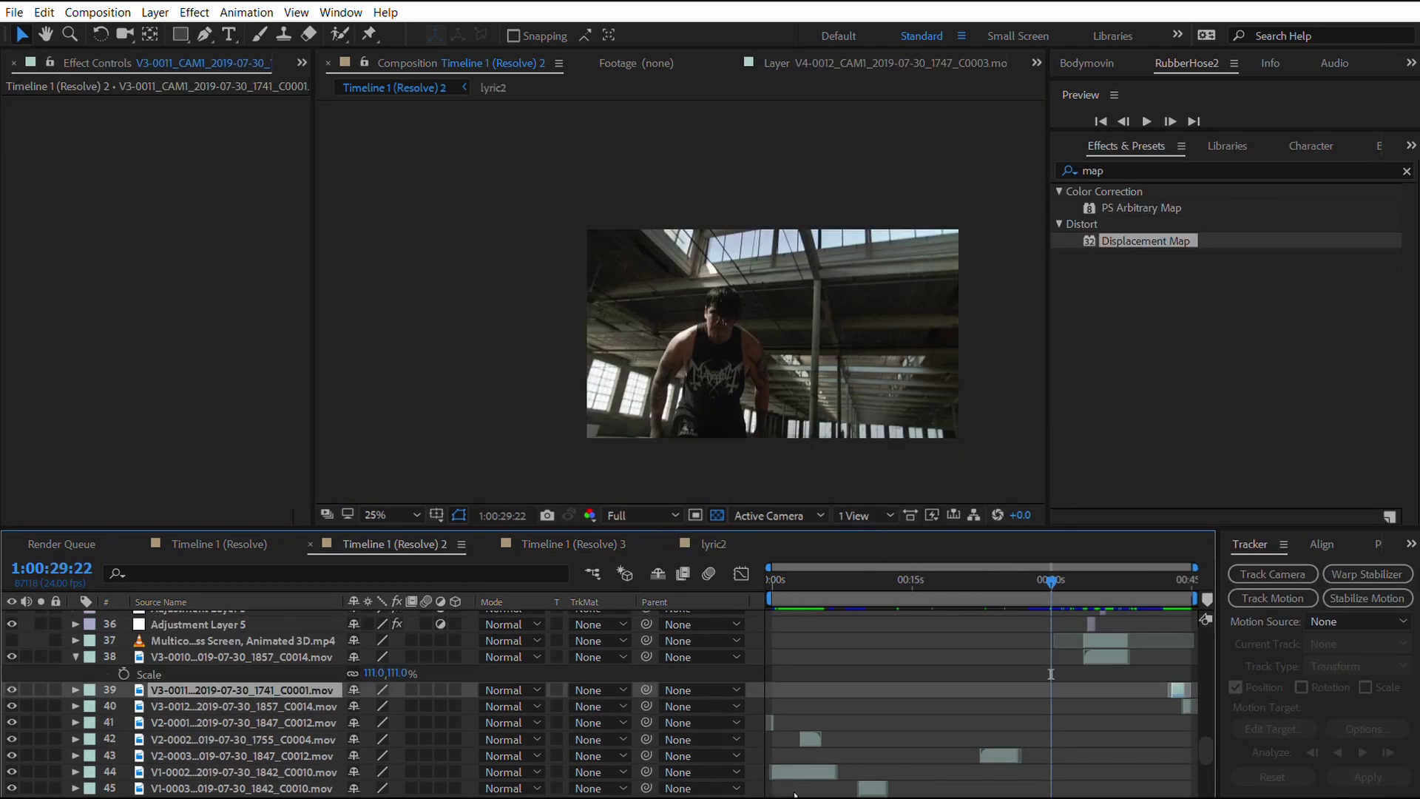
pyautogui.scroll(-4, 954, 681)
pyautogui.click(967, 573)
pyautogui.click(1085, 575)
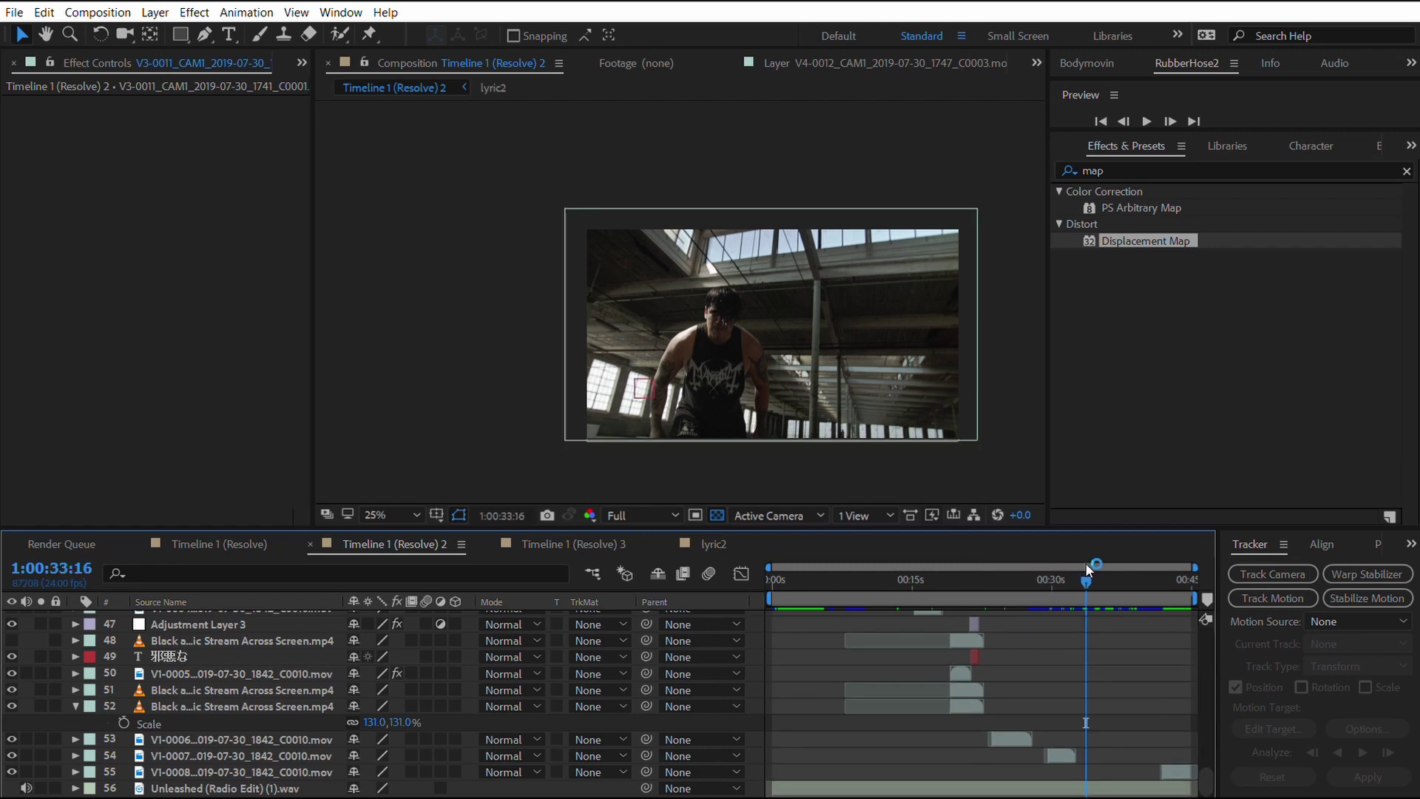
pyautogui.scroll(6, 1120, 663)
pyautogui.click(1110, 562)
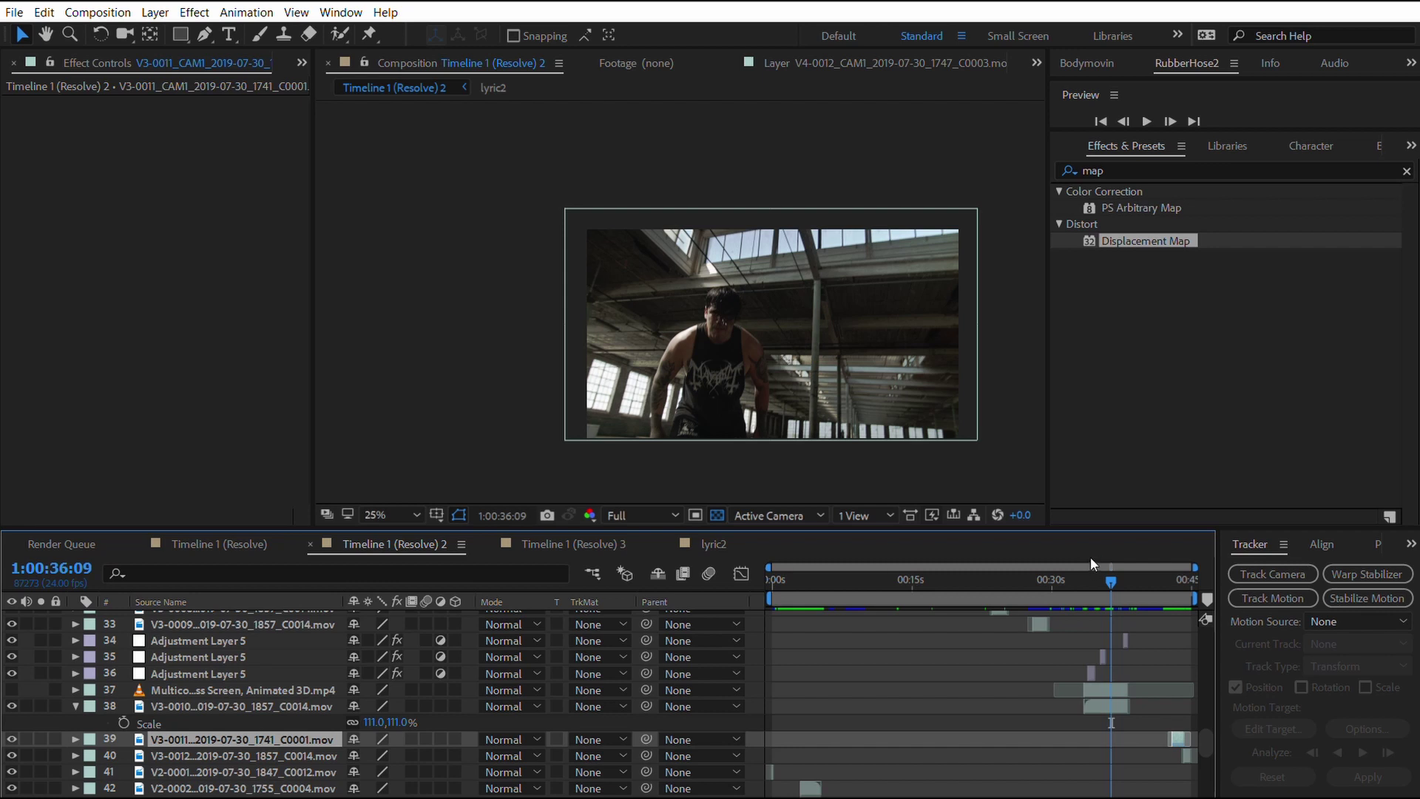
# Add Timeline 1 (Resolve) 2 to the render queue and open its output module settings
pyautogui.hotkey('ctrl', 'm')
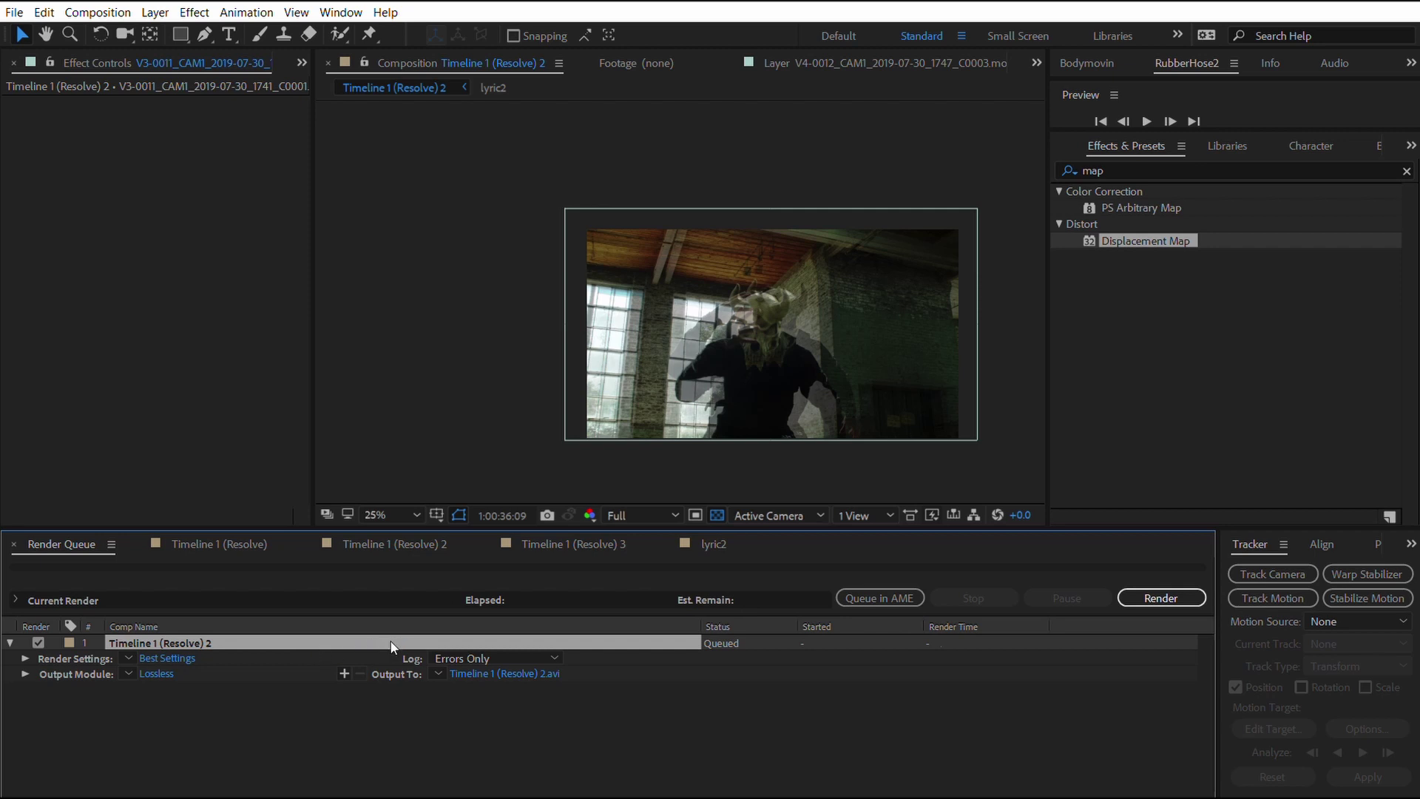
pyautogui.click(162, 658)
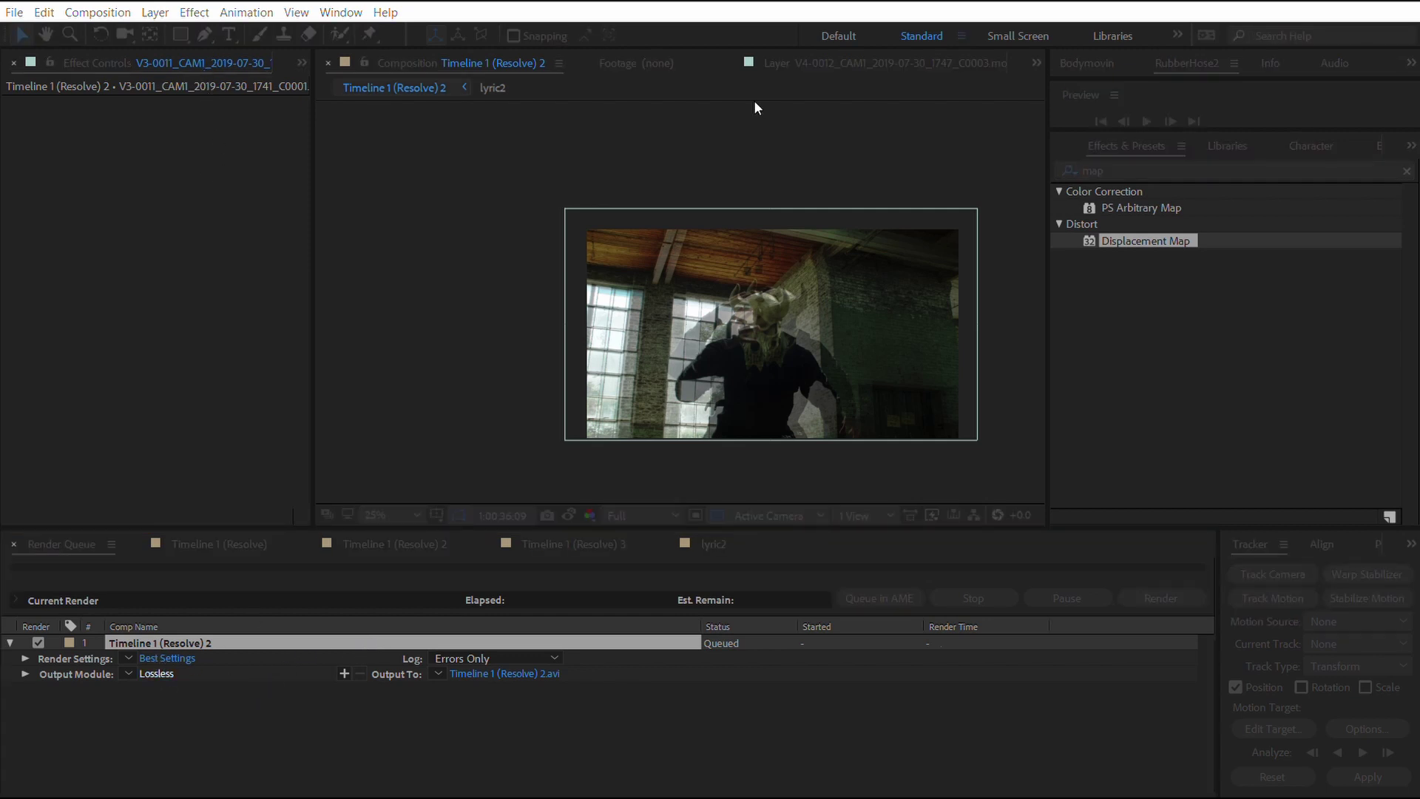